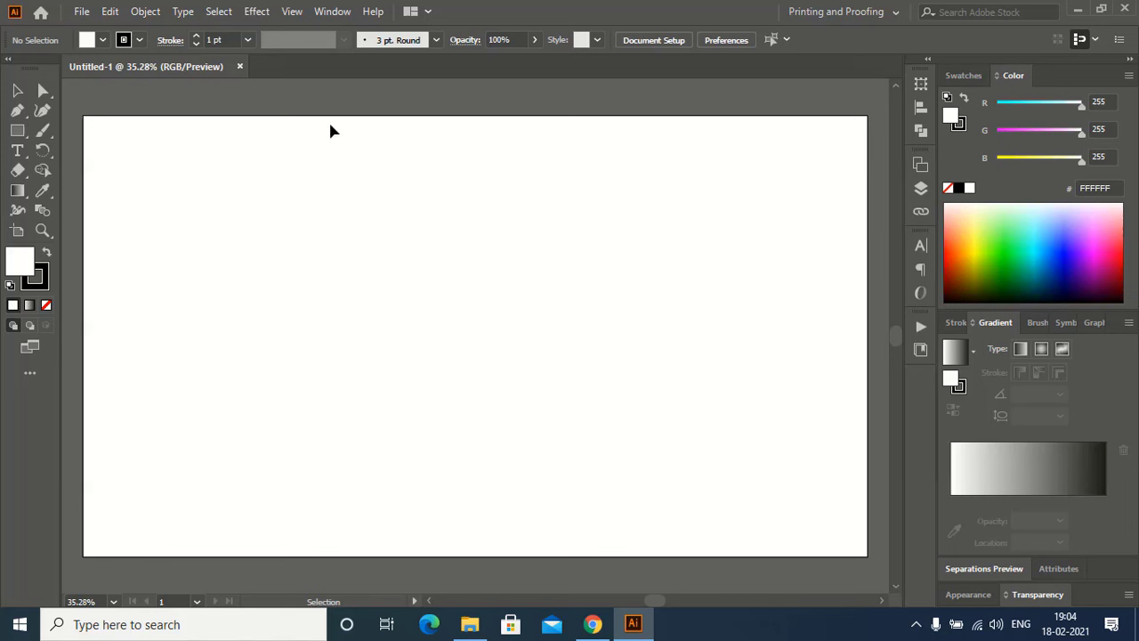
Step: Draw a 384 px square on the artboard's right and rotate it 45° into a diamond
click(16, 131)
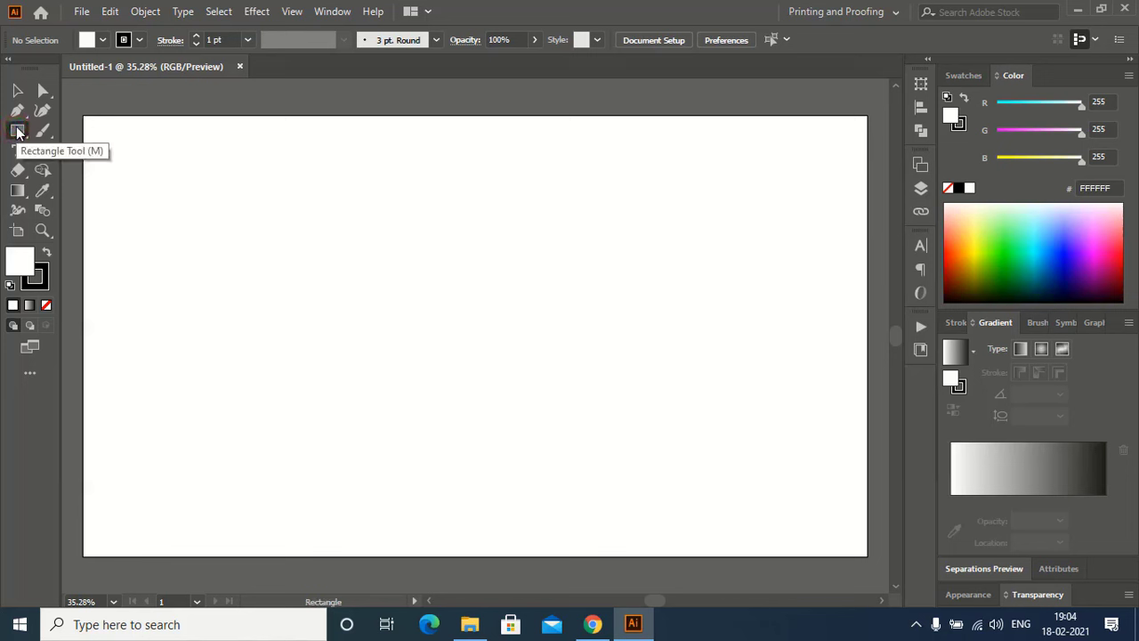
drag(583, 259, 723, 416)
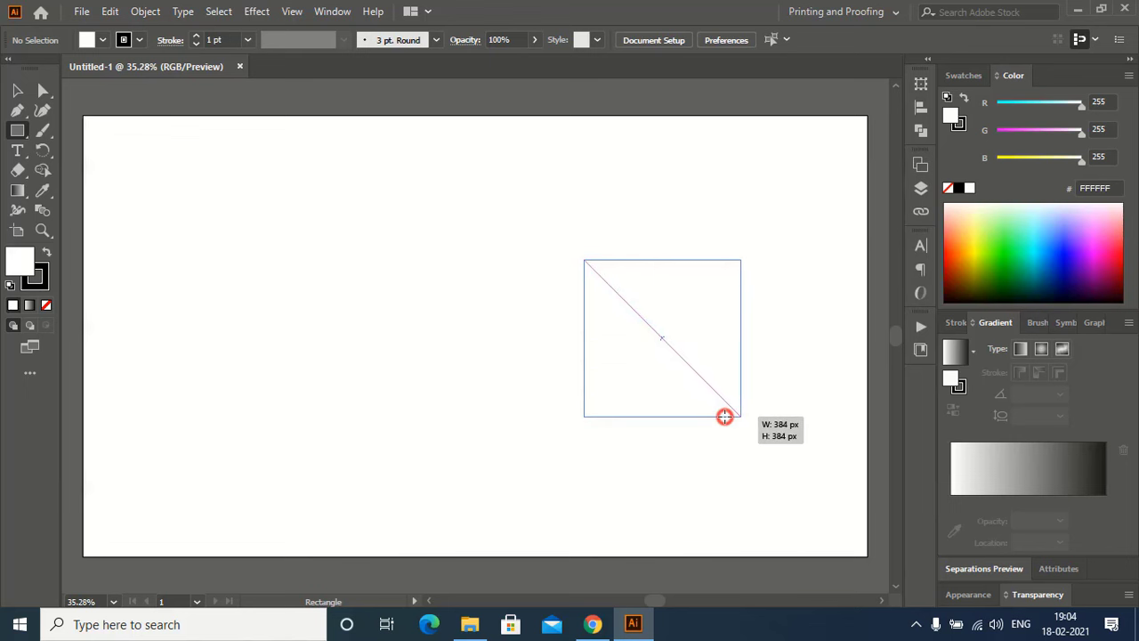
drag(723, 416, 721, 416)
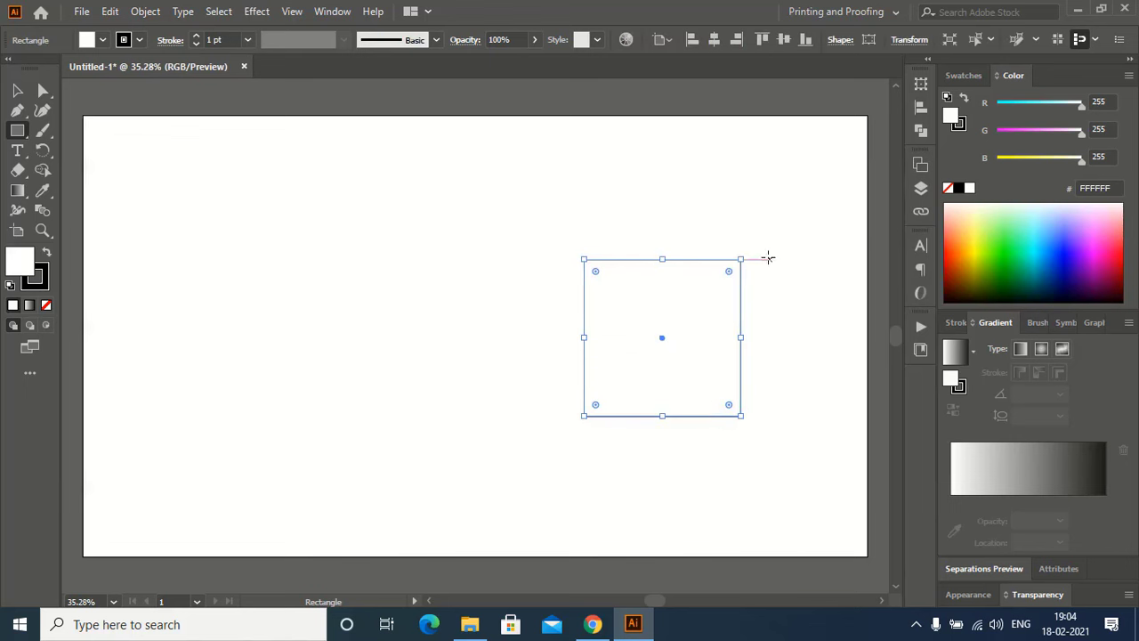
drag(744, 255, 783, 361)
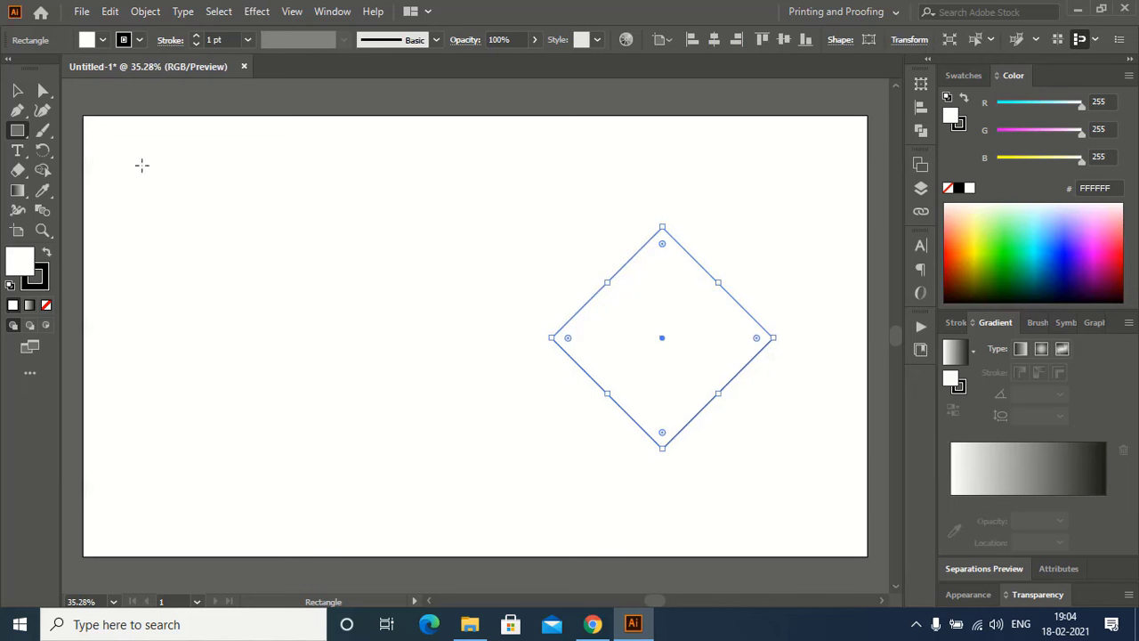
click(17, 90)
click(488, 291)
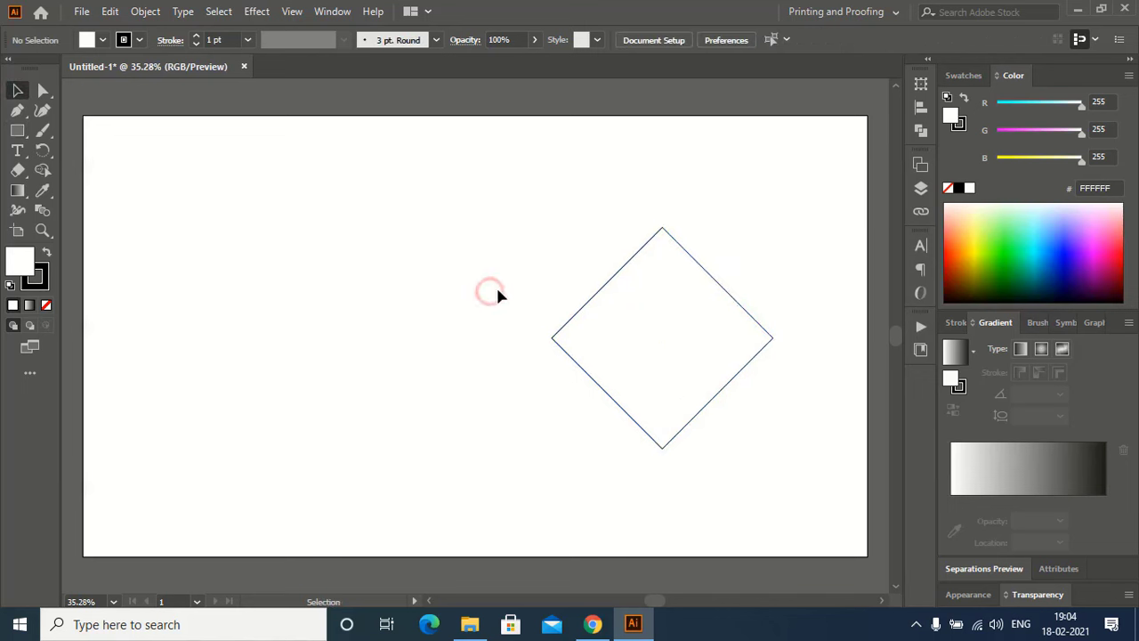
click(17, 130)
Step: Draw a circle with the Ellipse tool to the left of the diamond
click(84, 151)
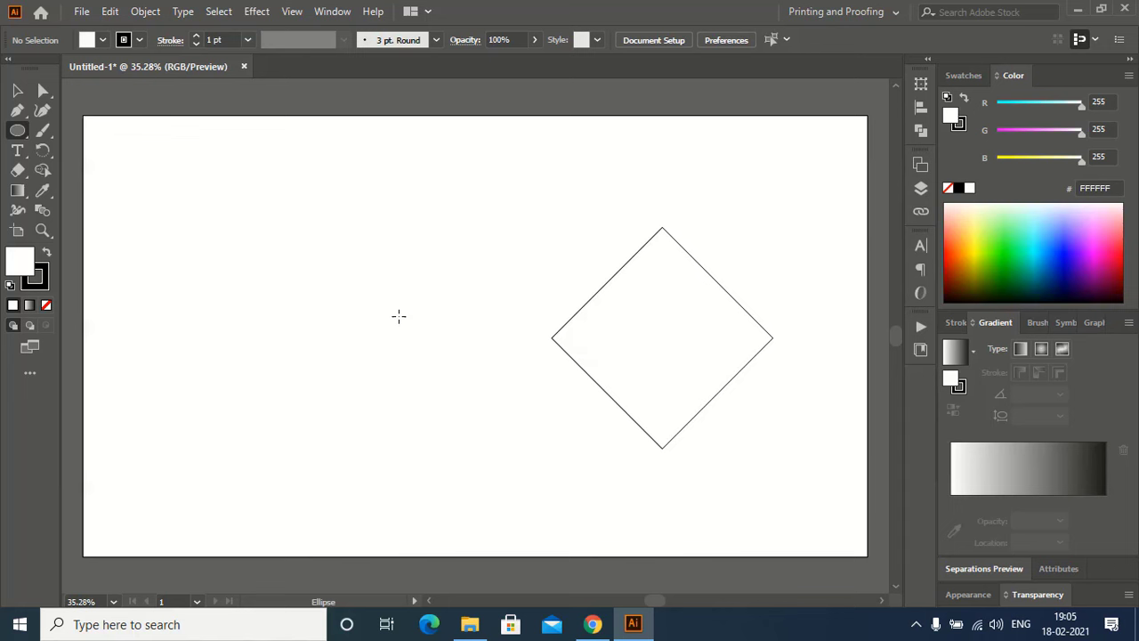
drag(286, 245, 424, 389)
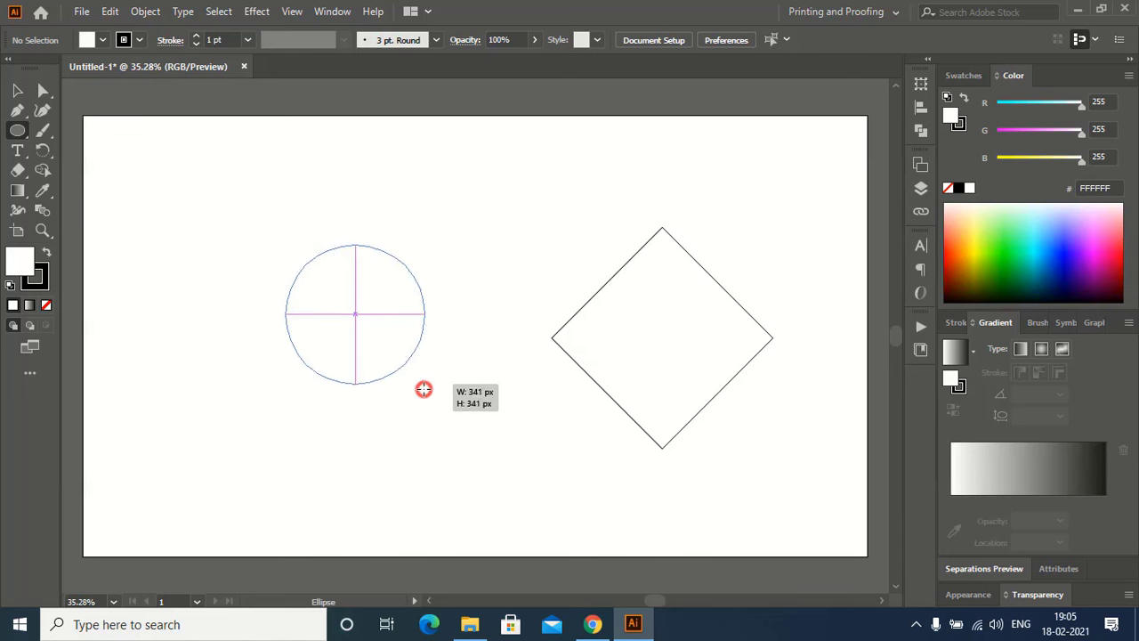
drag(424, 389, 495, 453)
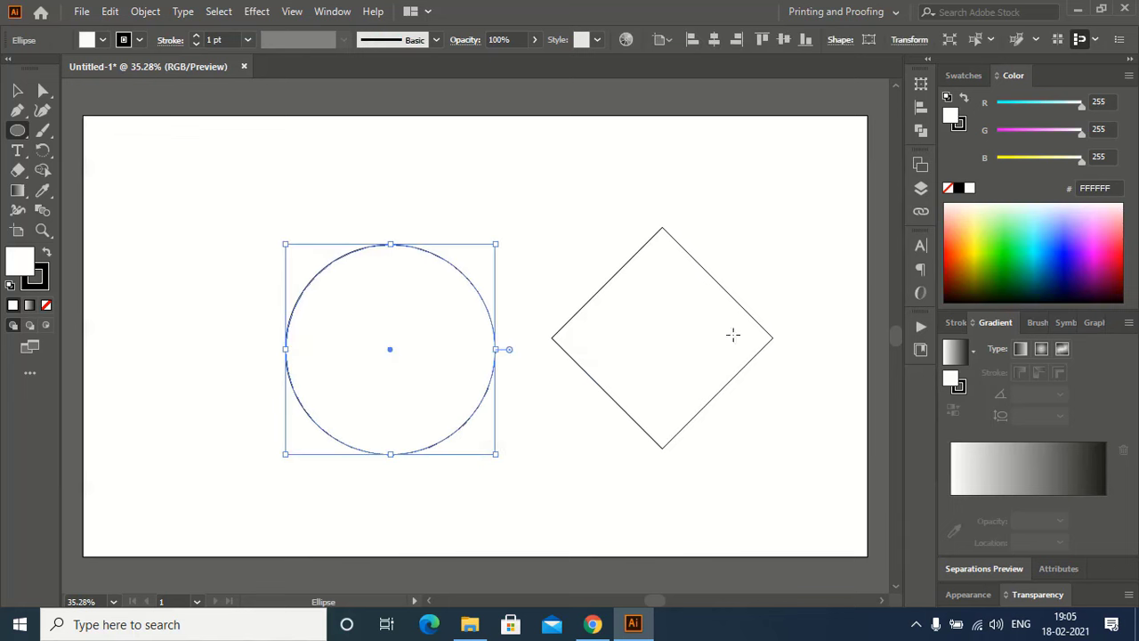
click(17, 90)
click(424, 176)
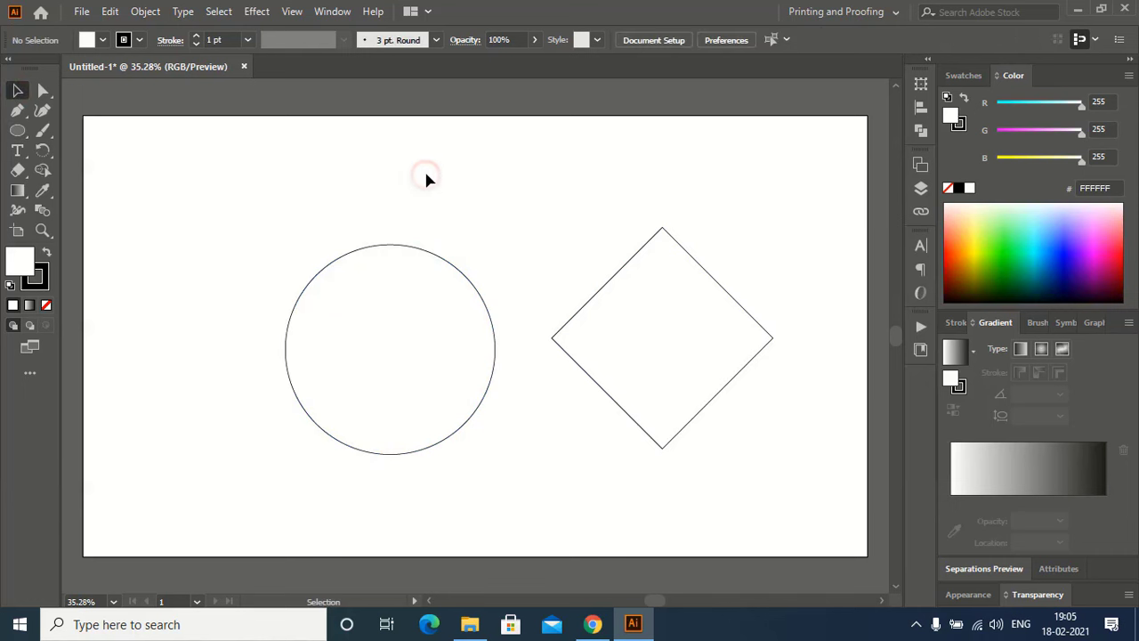
Step: Move the diamond lower and place the circle, shrunk to 443 px, above it
drag(672, 308, 676, 401)
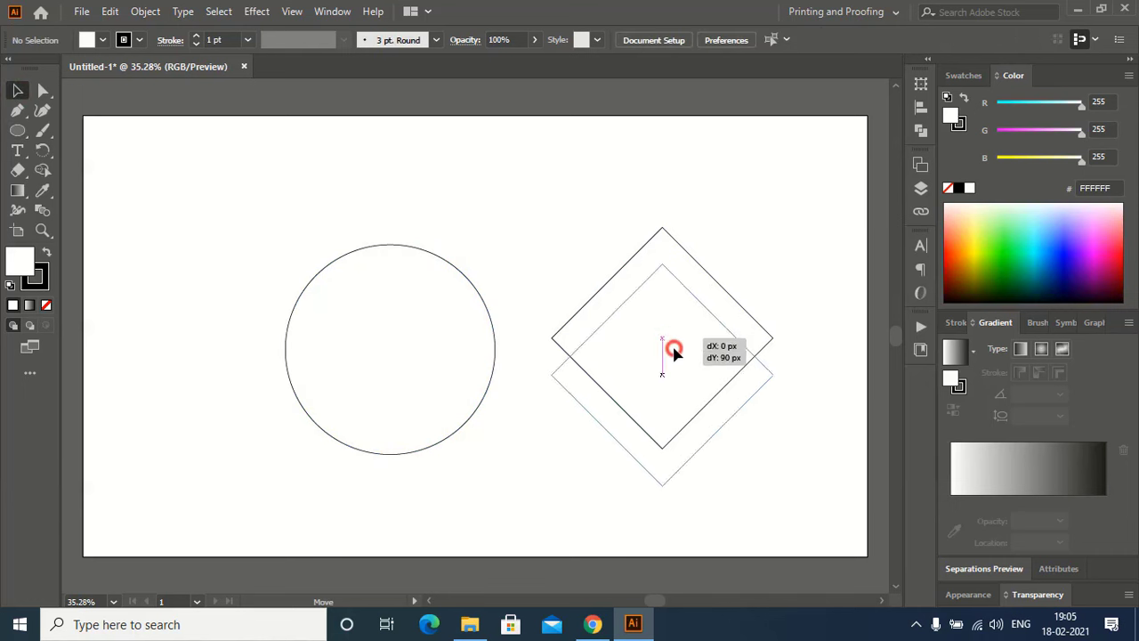
drag(392, 348, 657, 203)
drag(657, 97, 658, 128)
click(806, 302)
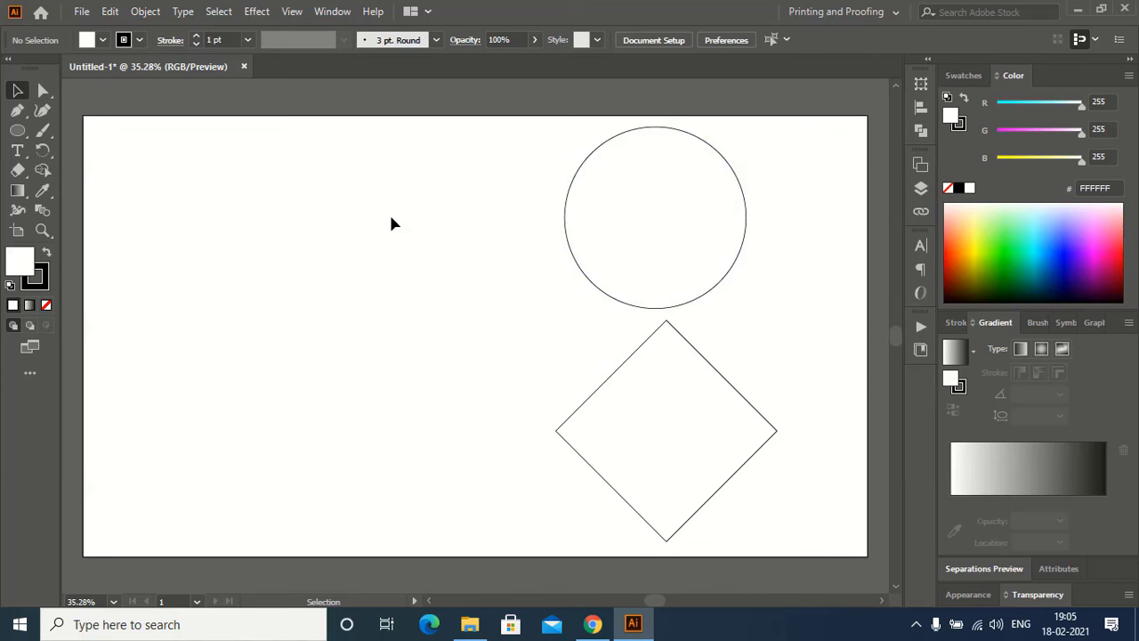
Step: Open the photos 1.jpg and 2.jpg
click(82, 11)
click(120, 74)
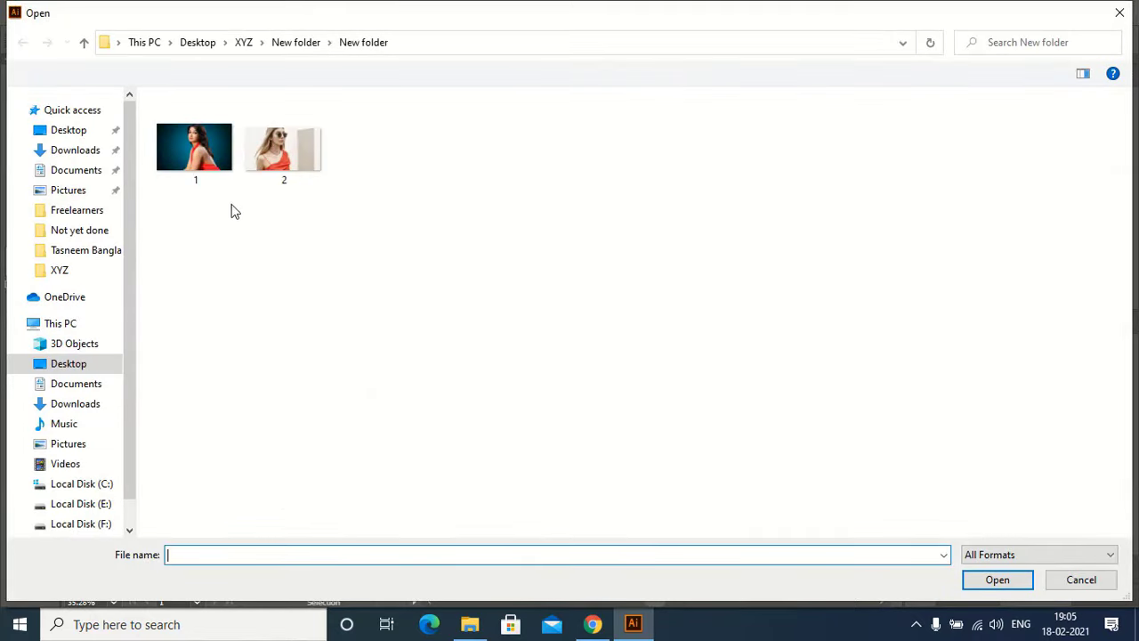
drag(371, 225, 178, 101)
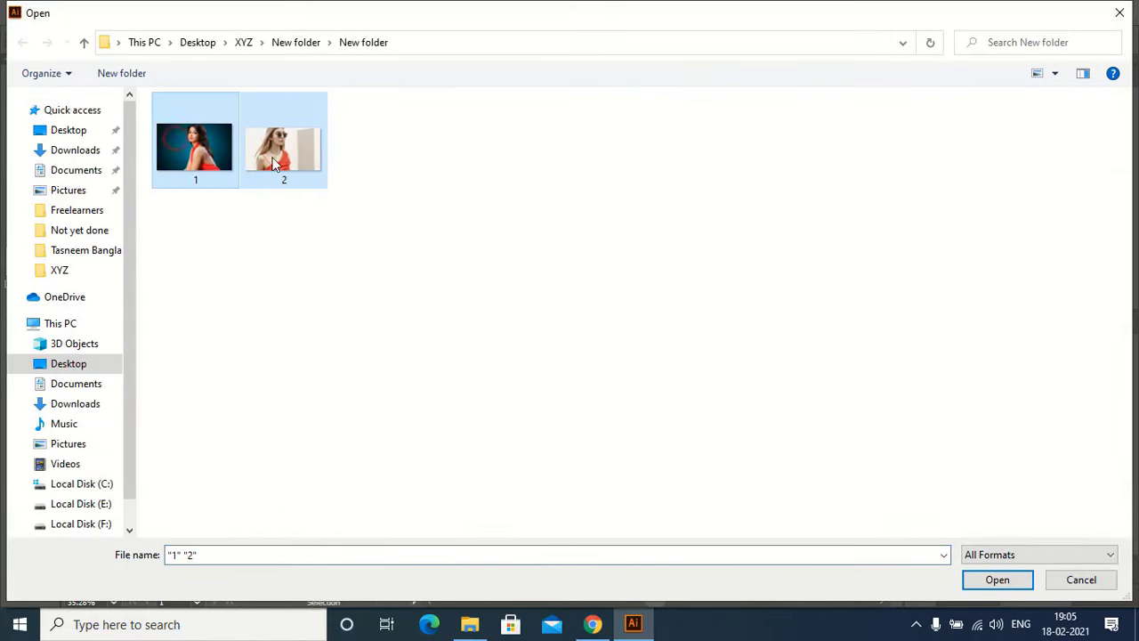
click(996, 581)
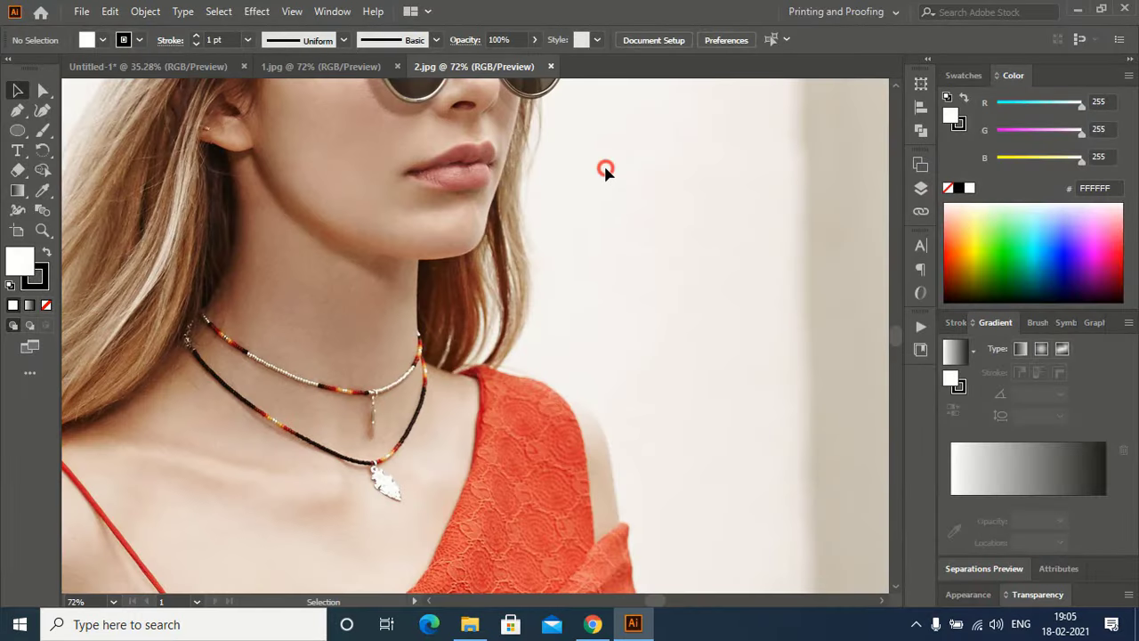
Step: Place both photos onto the Untitled-1 shapes artboard
click(191, 69)
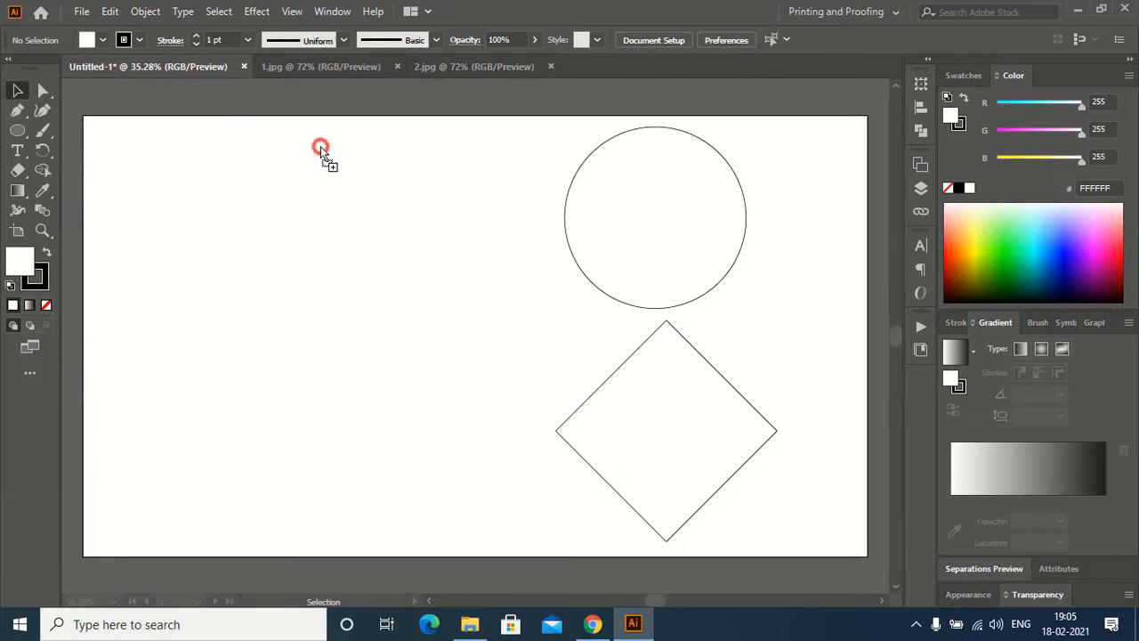
click(243, 342)
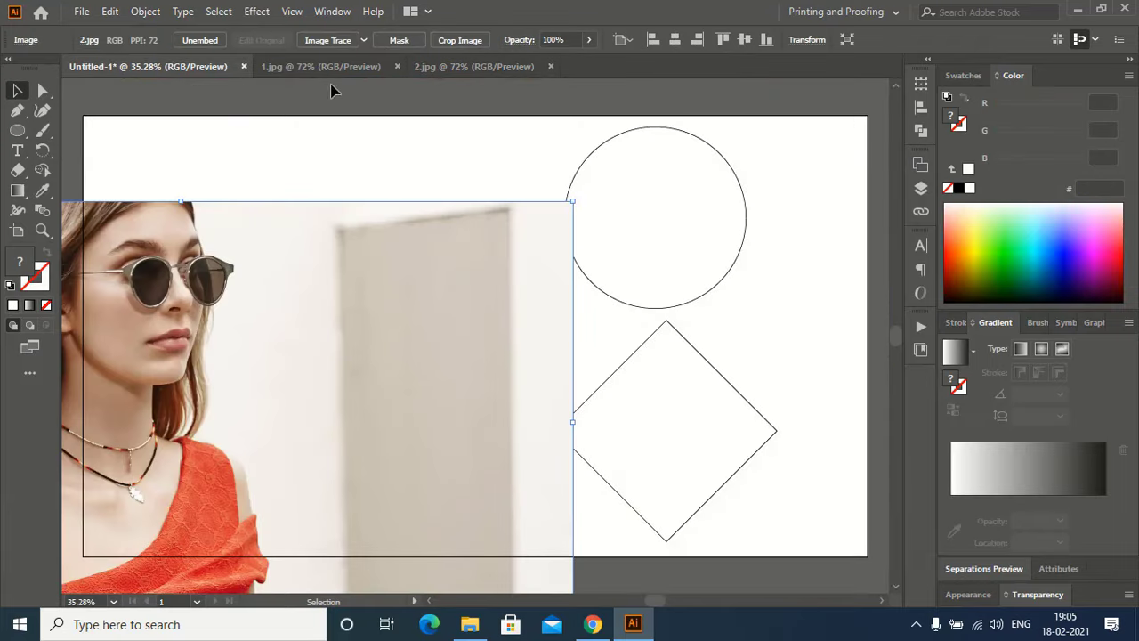
click(327, 67)
drag(758, 236, 154, 67)
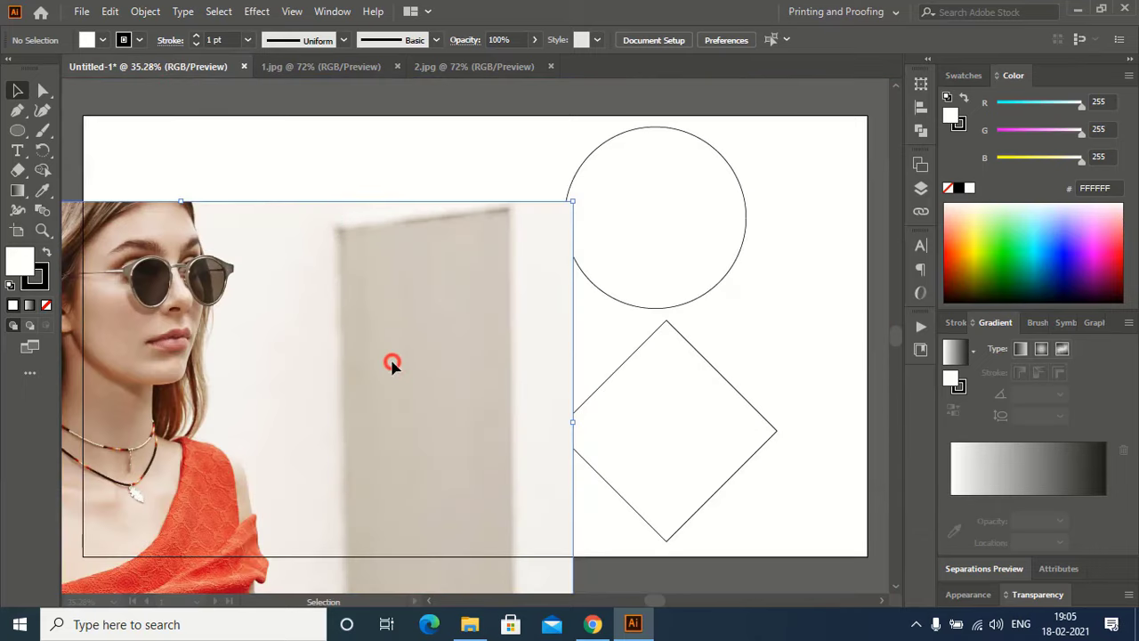
drag(154, 67, 392, 364)
Step: Close the 1.jpg and 2.jpg documents and deselect everything
click(347, 68)
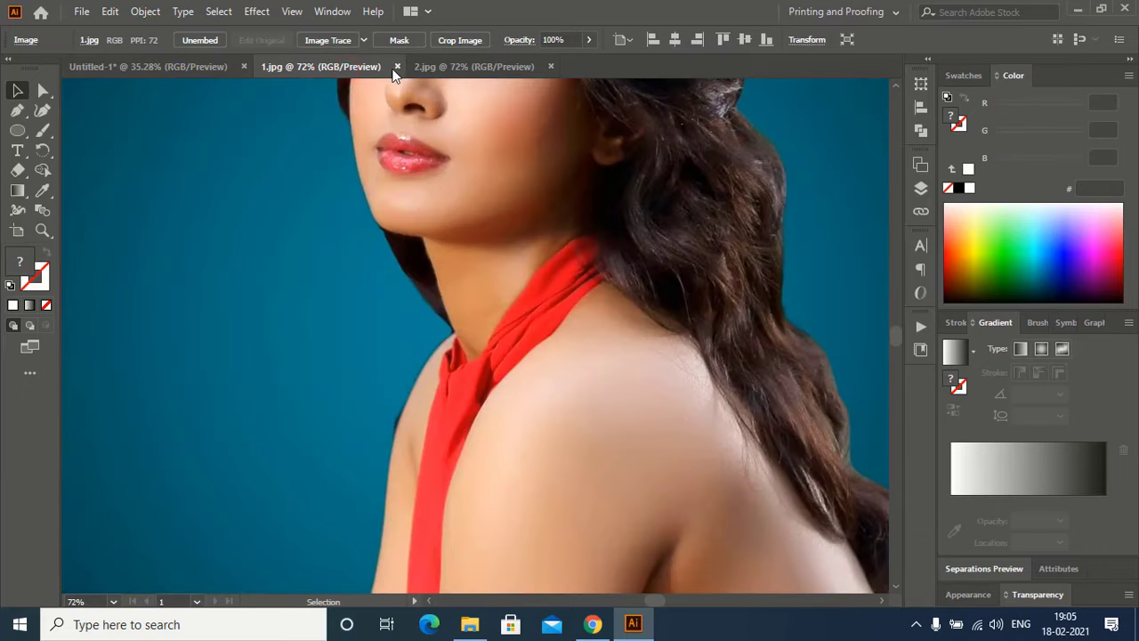
click(397, 68)
click(397, 67)
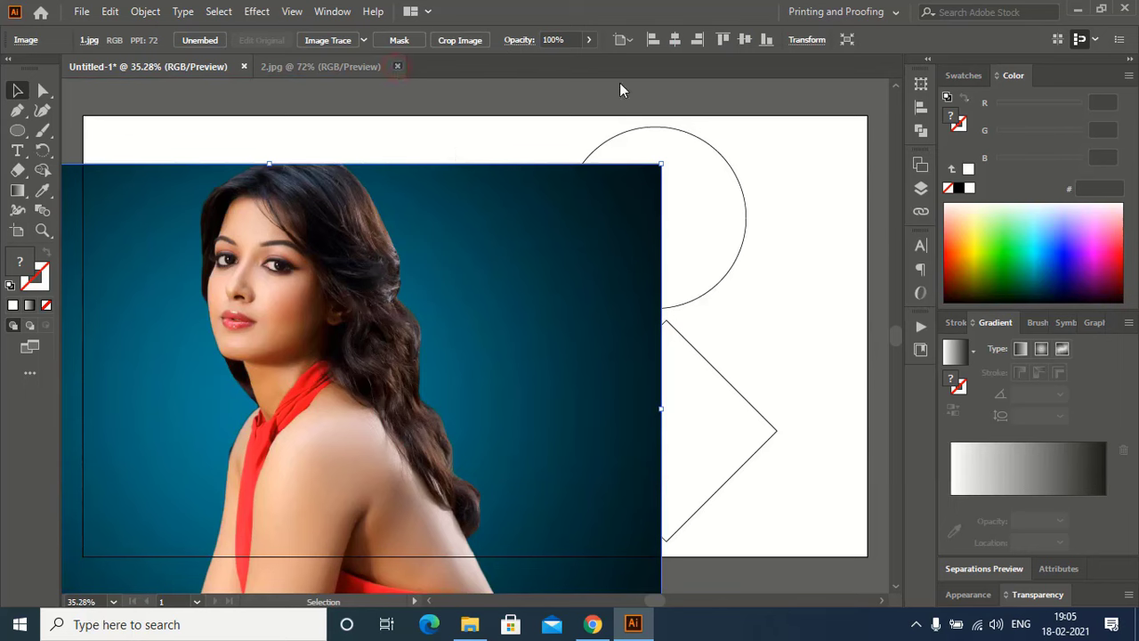
click(442, 145)
Step: Shrink the teal-background photo and the sunglasses photo proportionally
drag(343, 312, 605, 250)
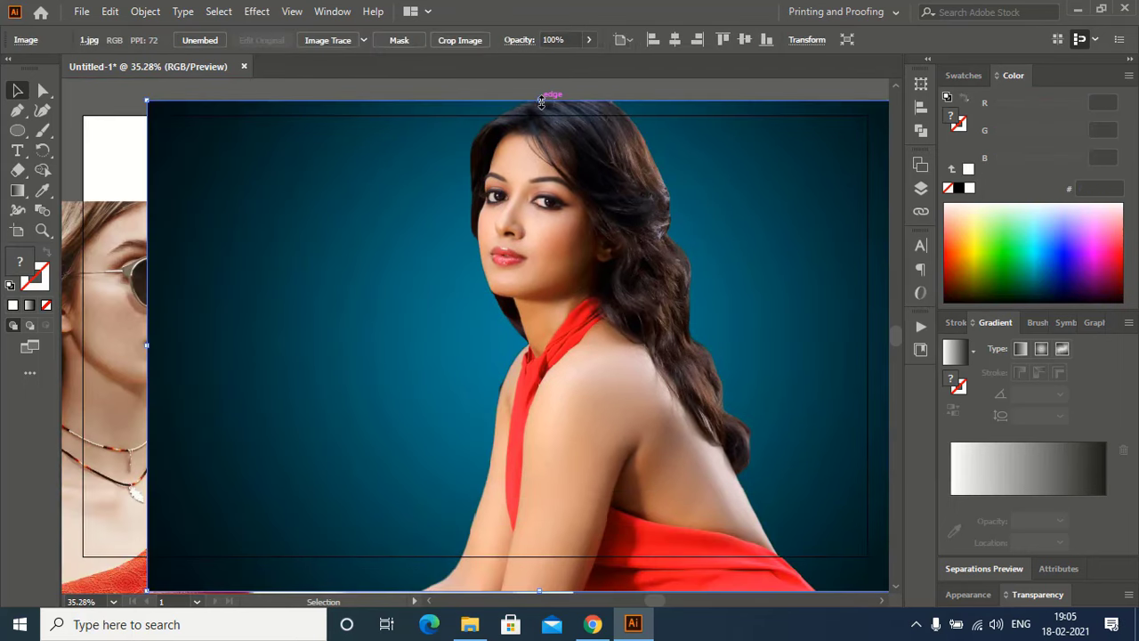
key(shift)
drag(541, 100, 541, 259)
drag(522, 382, 682, 182)
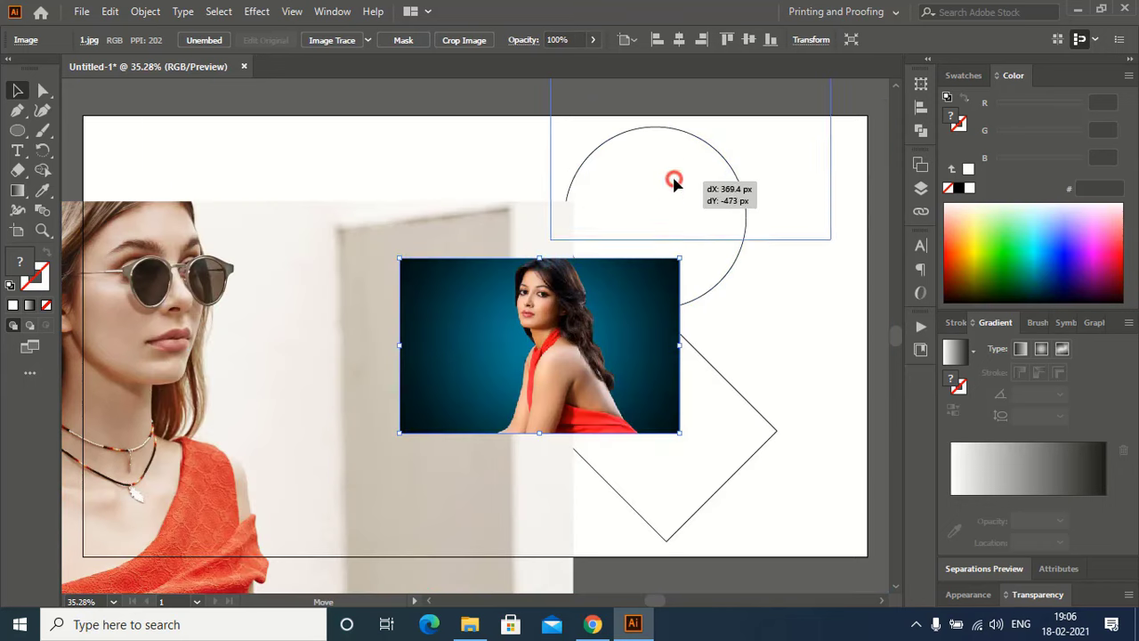
click(198, 307)
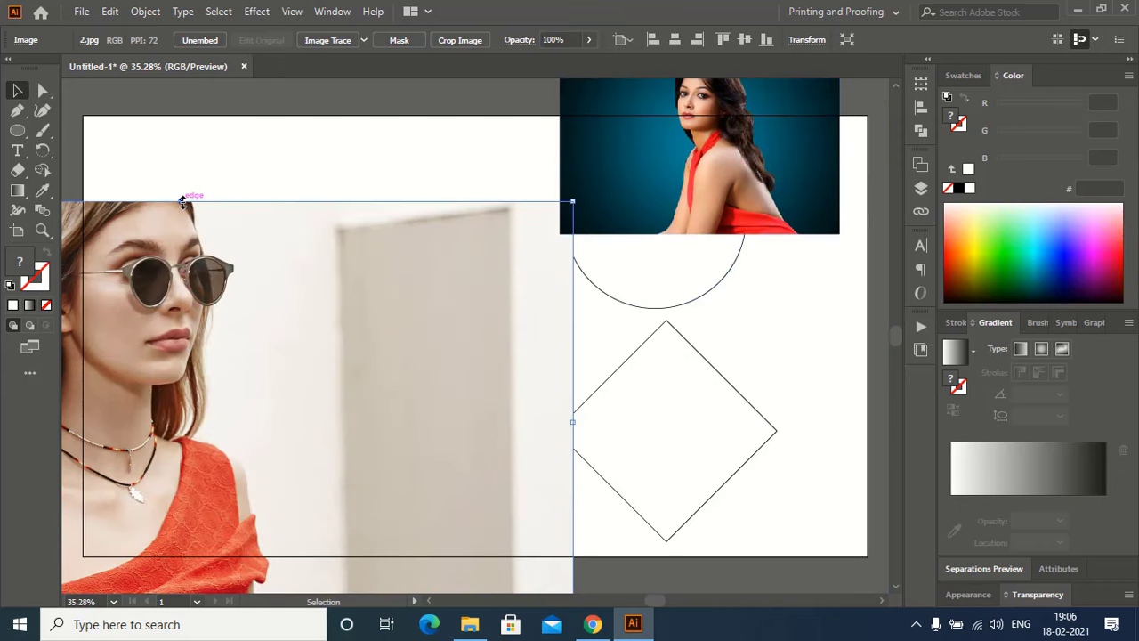
drag(181, 203, 182, 346)
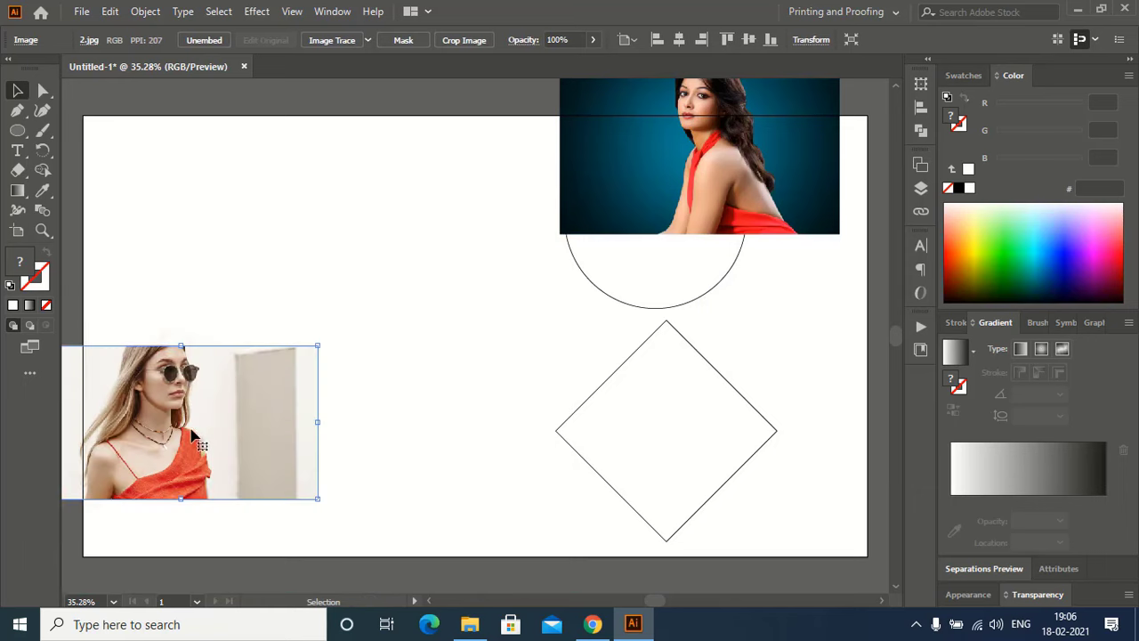
mouse_move(249, 403)
mouse_down()
mouse_move(443, 305)
mouse_move(340, 307)
mouse_up()
Step: Stack both photos at the artboard's top-left and enlarge them together
mouse_move(648, 231)
mouse_down()
mouse_move(370, 478)
mouse_move(321, 476)
mouse_up()
click(490, 362)
drag(478, 460, 348, 272)
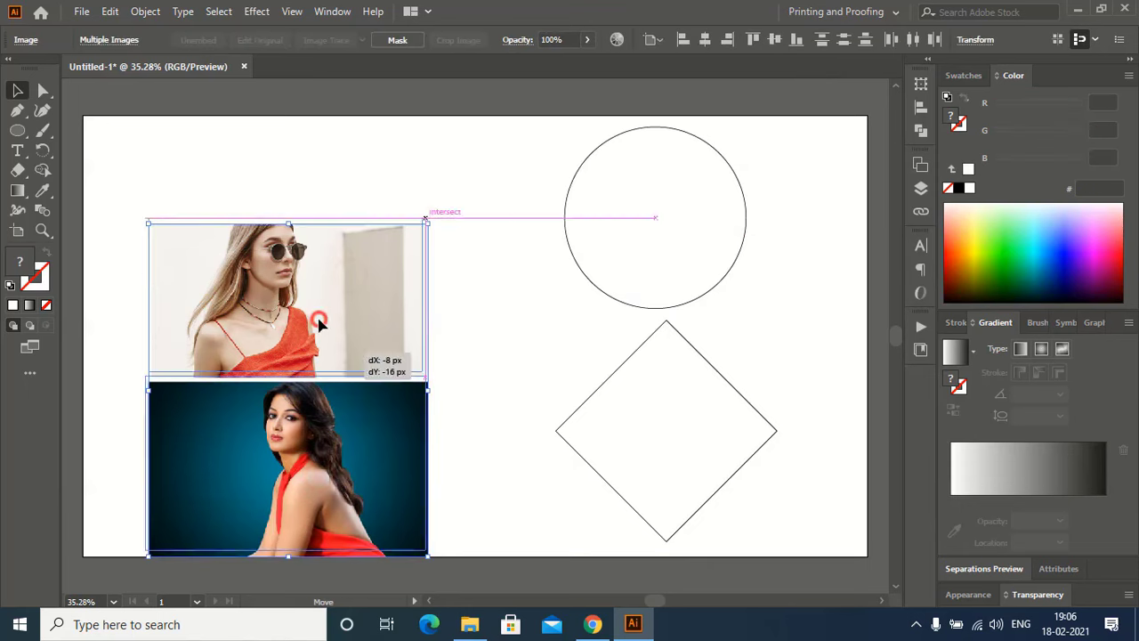
drag(327, 346, 298, 283)
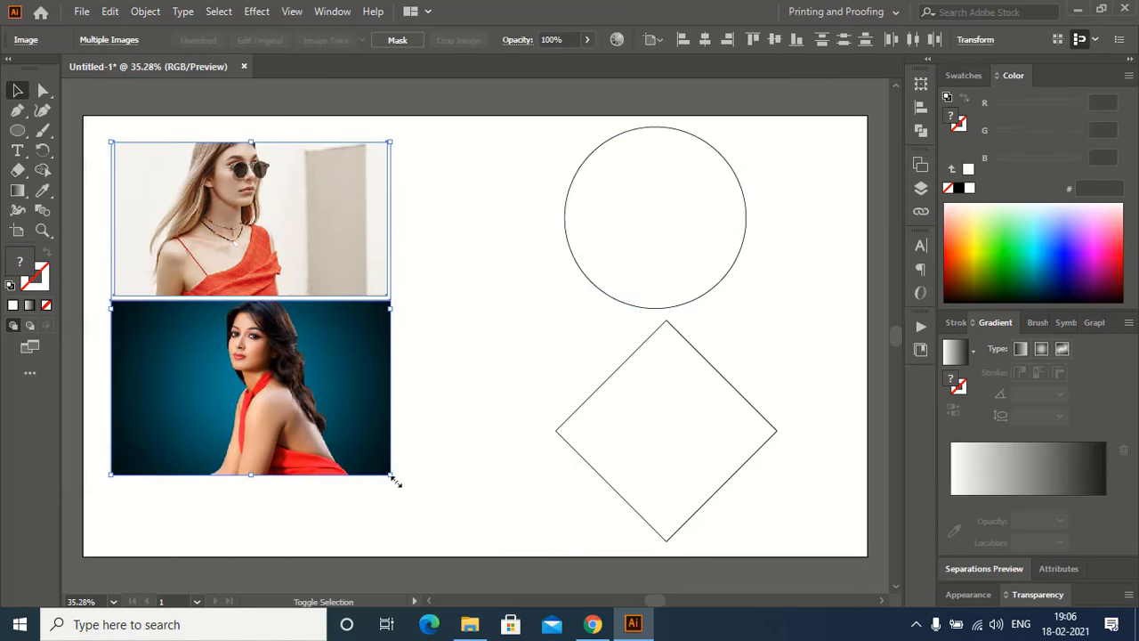
drag(391, 477, 439, 539)
click(527, 355)
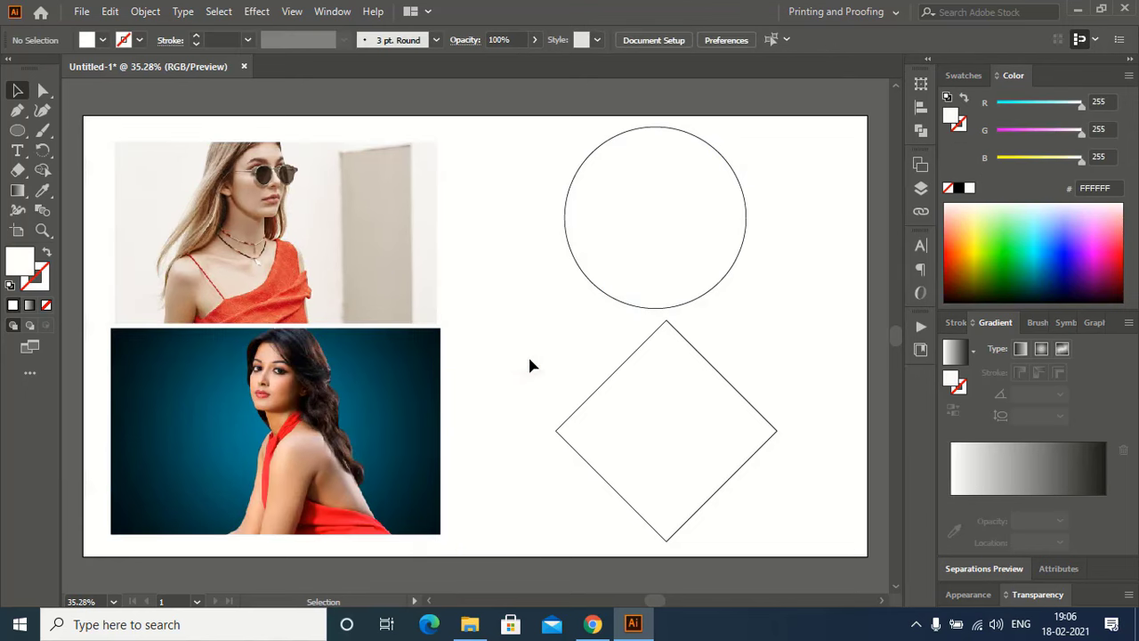
scroll(541, 347, right, 1)
Step: Duplicate both photos straight across to the right over the circle and diamond
drag(479, 417, 321, 243)
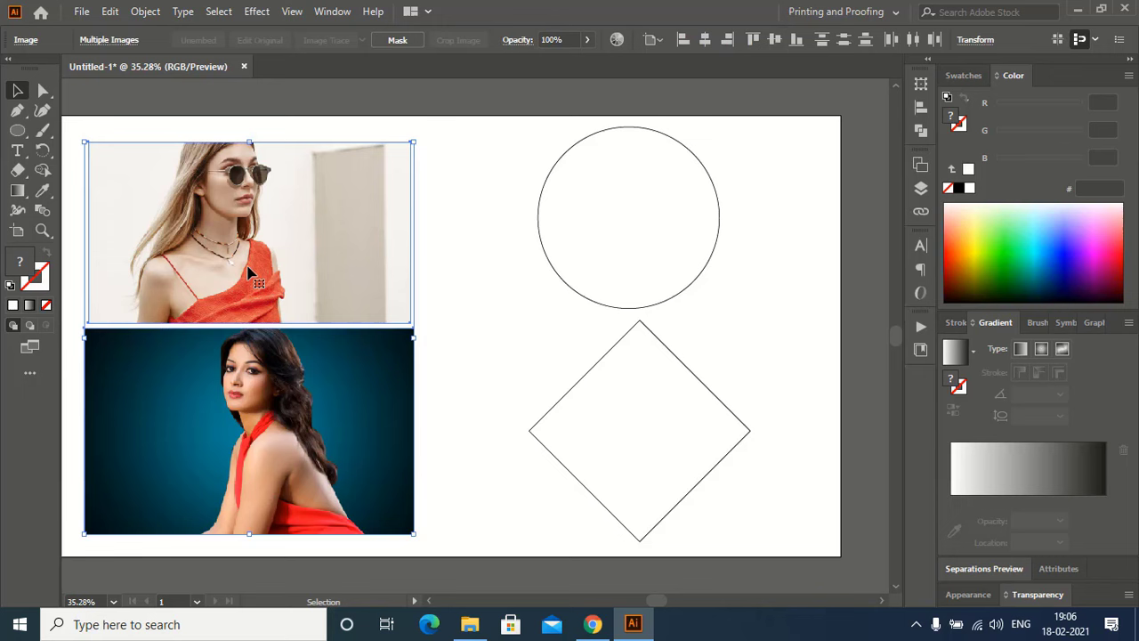
drag(251, 271, 629, 265)
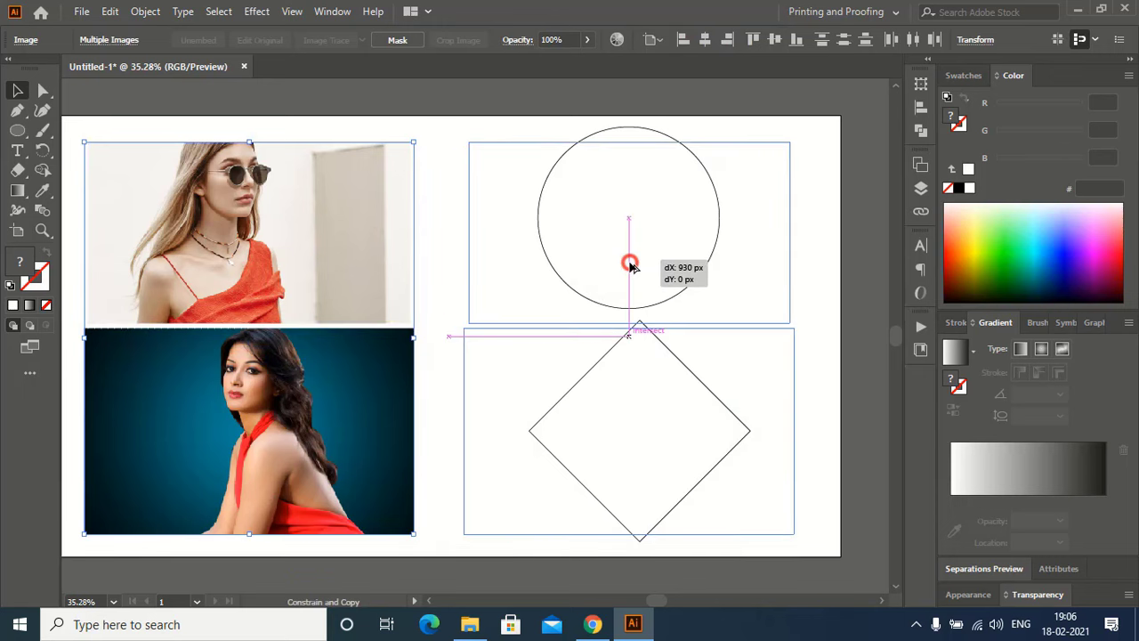
drag(629, 265, 627, 260)
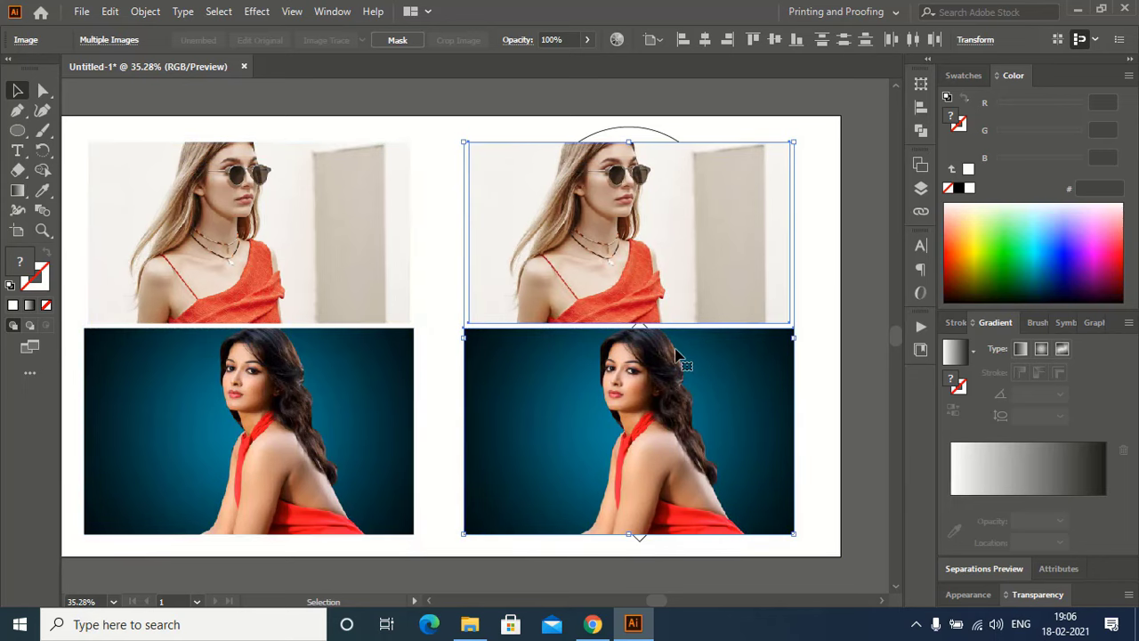
Step: Send the photo copies to the back, behind the circle and diamond
right_click(671, 231)
mouse_move(717, 321)
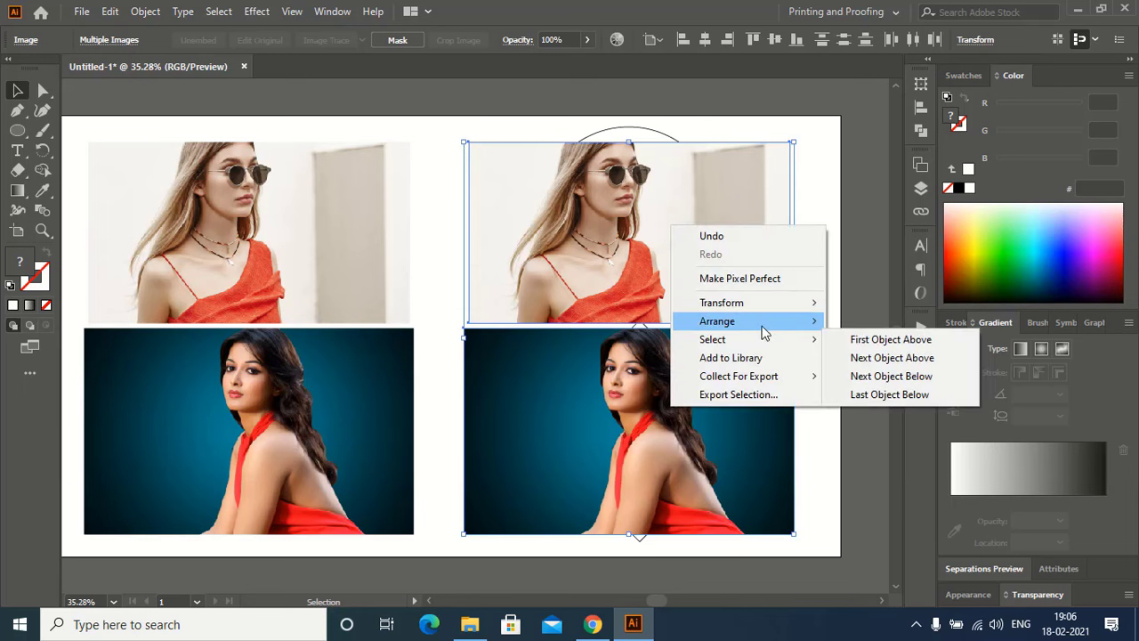
click(895, 376)
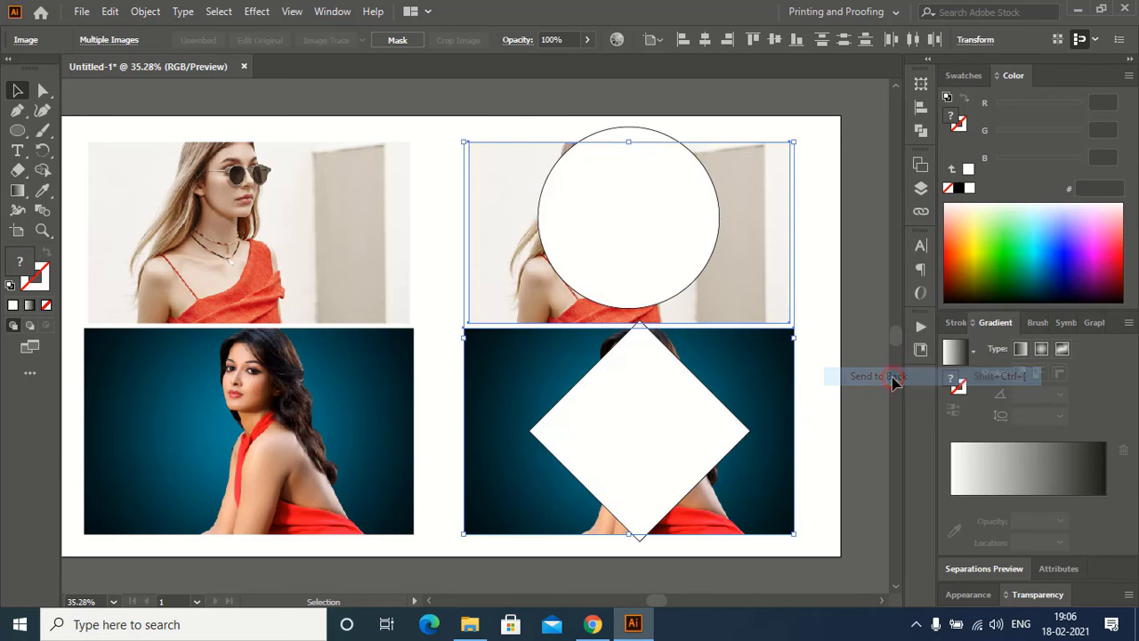
click(857, 243)
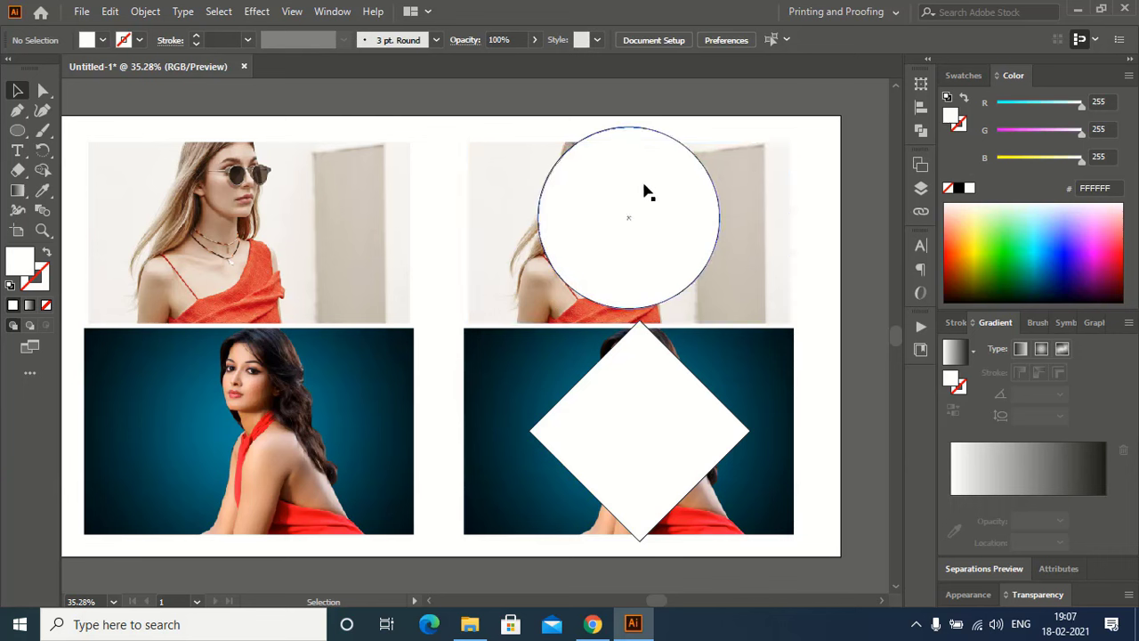
Step: Nudge the top-right photo copy up two steps and zoom in on it
click(722, 254)
click(819, 220)
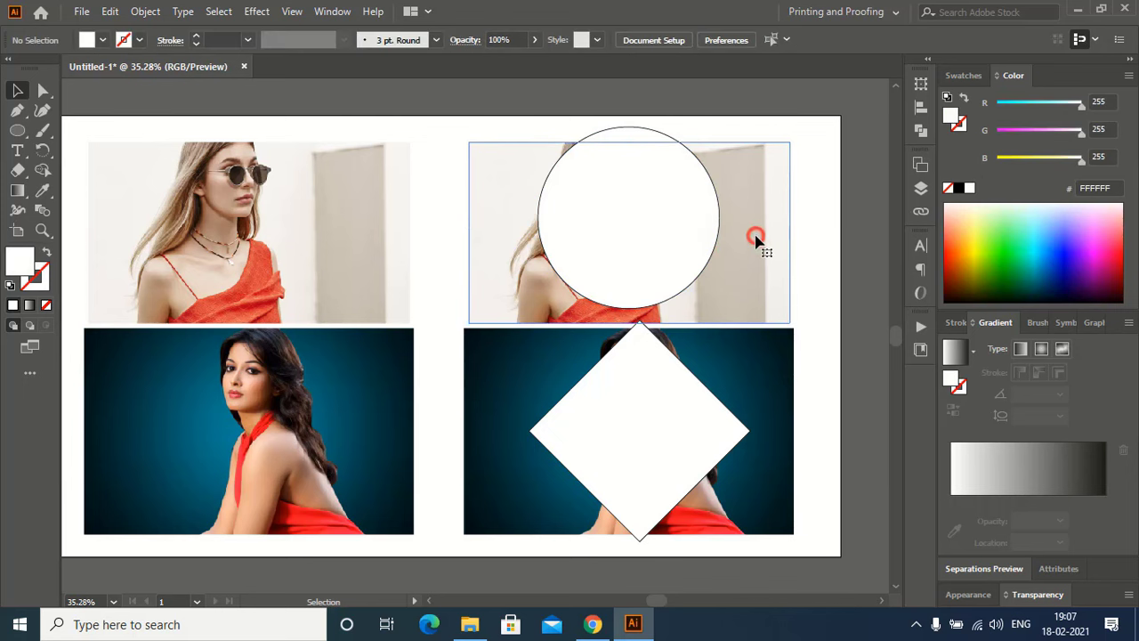
click(756, 241)
key(Up)
key(Up)
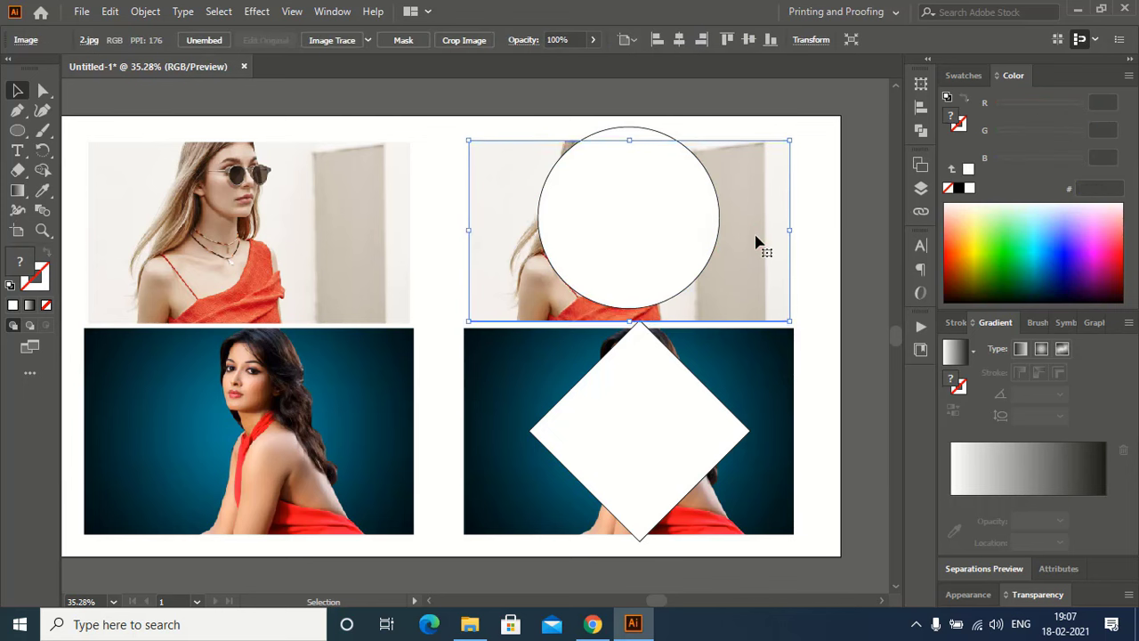
key(Up)
key(Up)
key(Up)
key(Up)
key(Up)
key(Up)
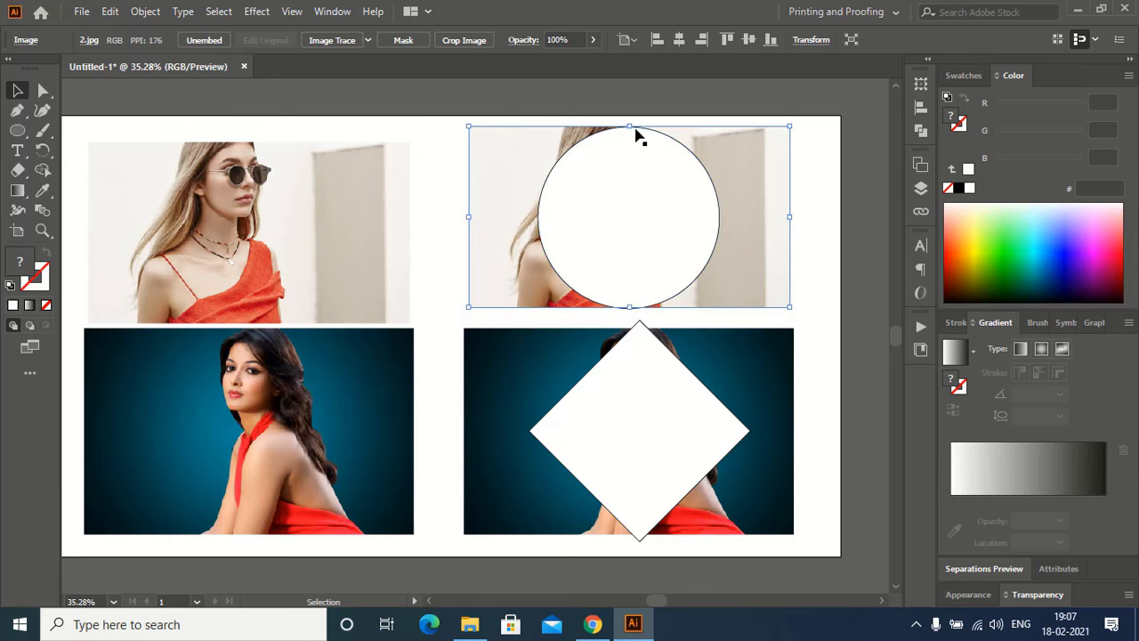
key(ctrl+equal)
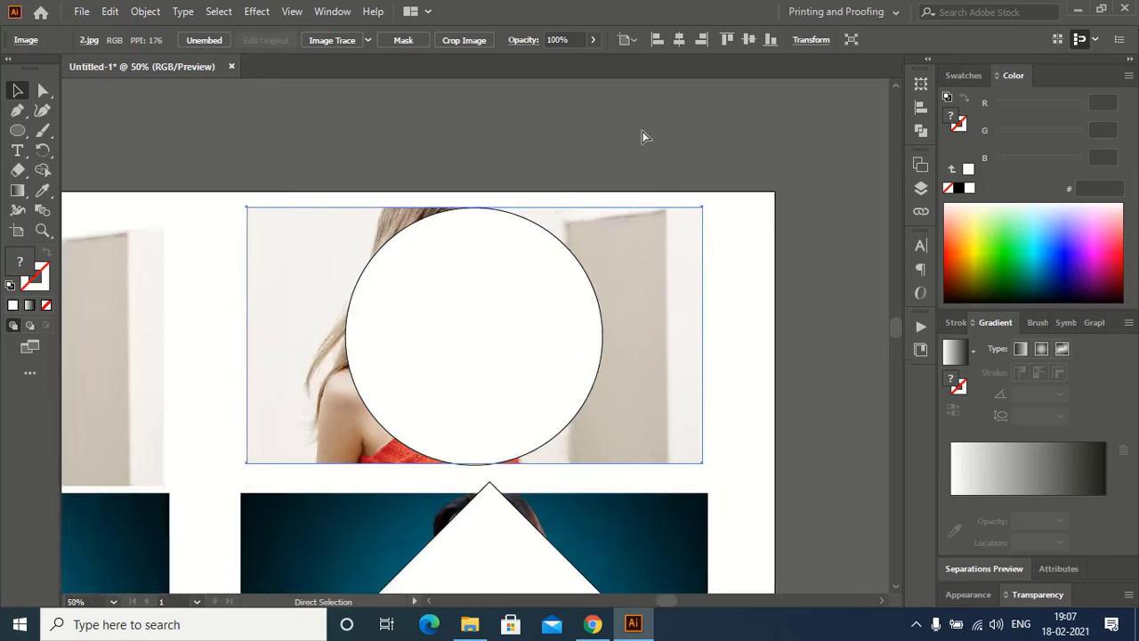
key(ctrl+equal)
click(531, 129)
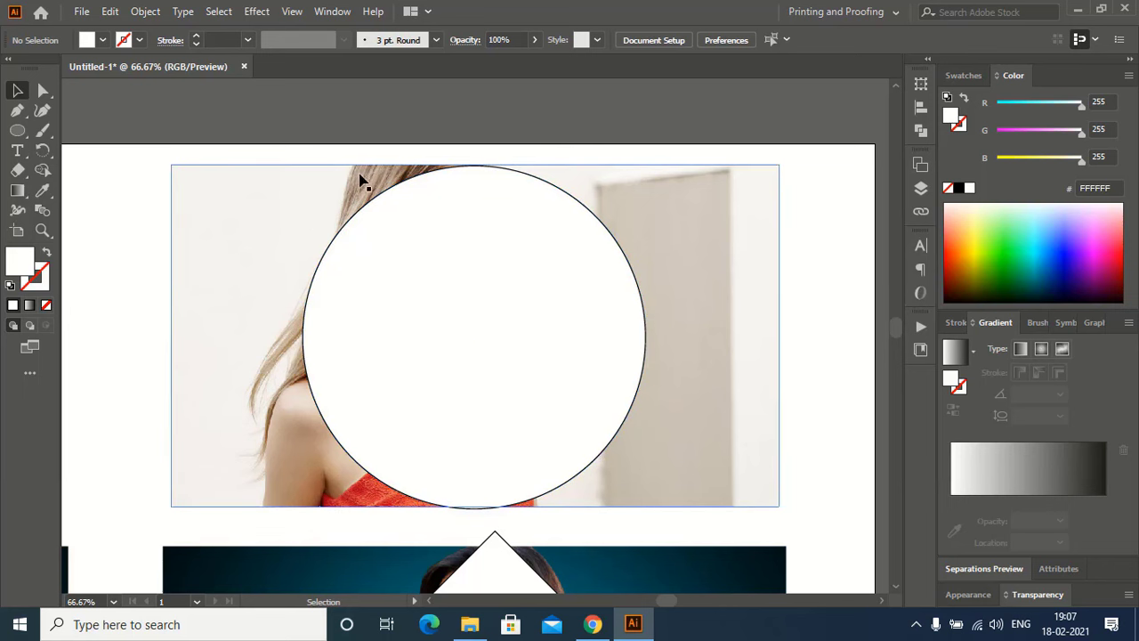
Step: Set the circle's opacity to 67%
click(509, 282)
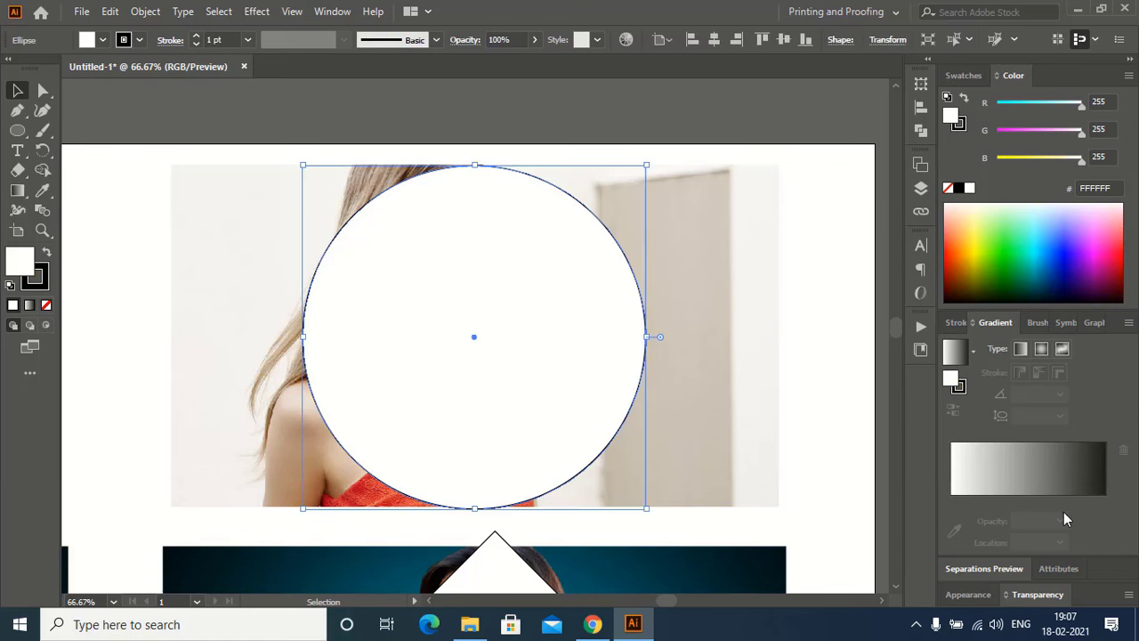
click(1037, 595)
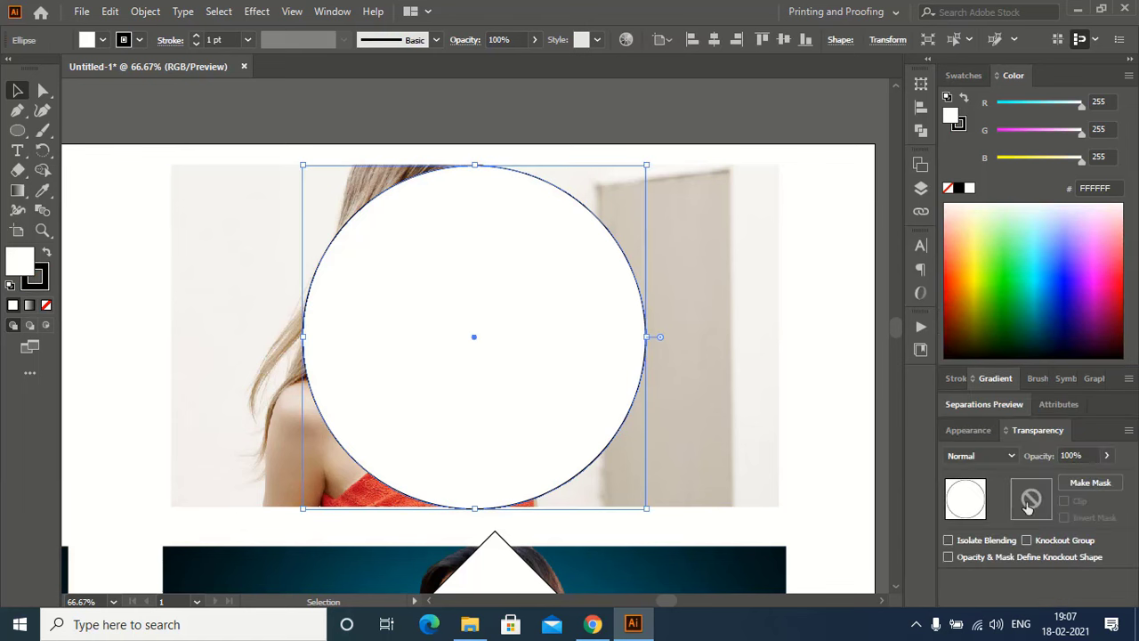
click(1105, 457)
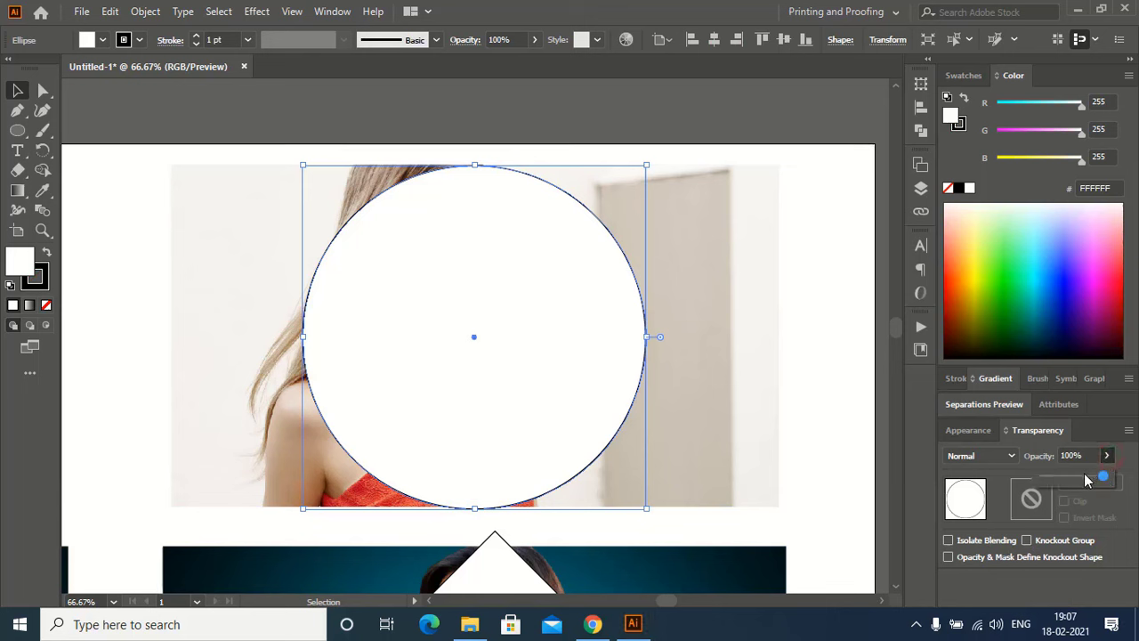
click(1084, 479)
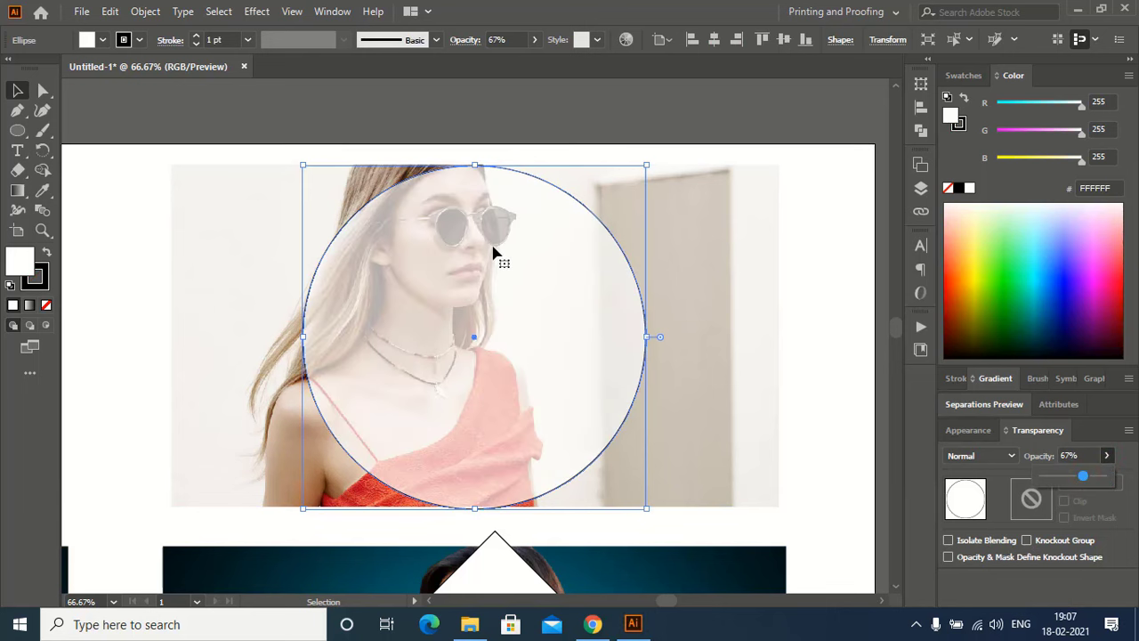
click(757, 153)
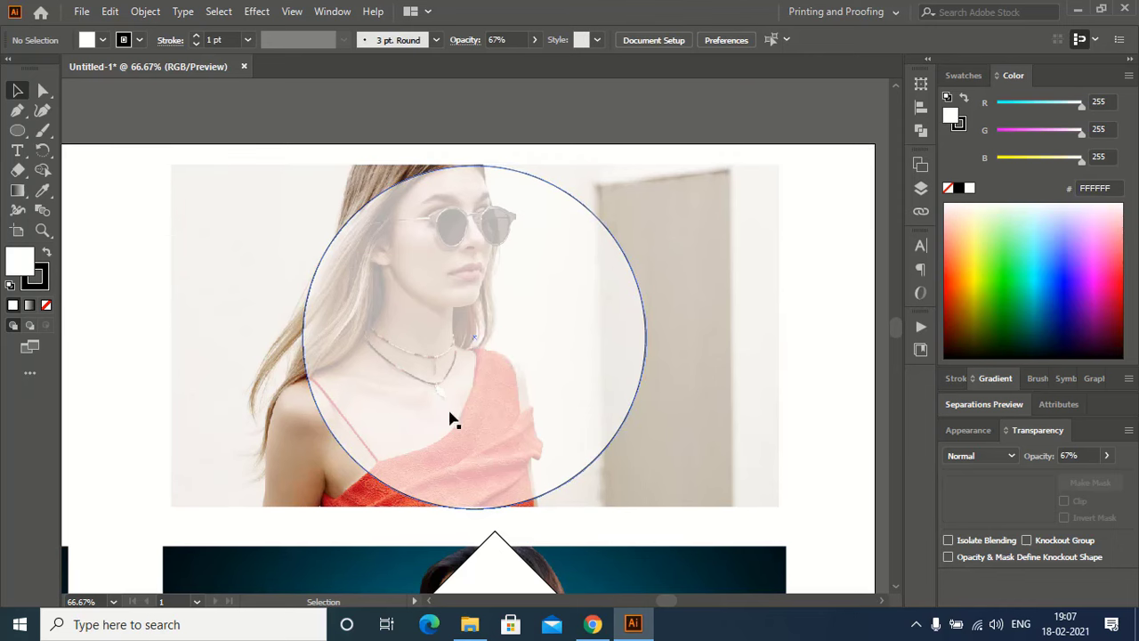
Step: Stretch the photo behind the circle slightly lower at its bottom edge
click(690, 372)
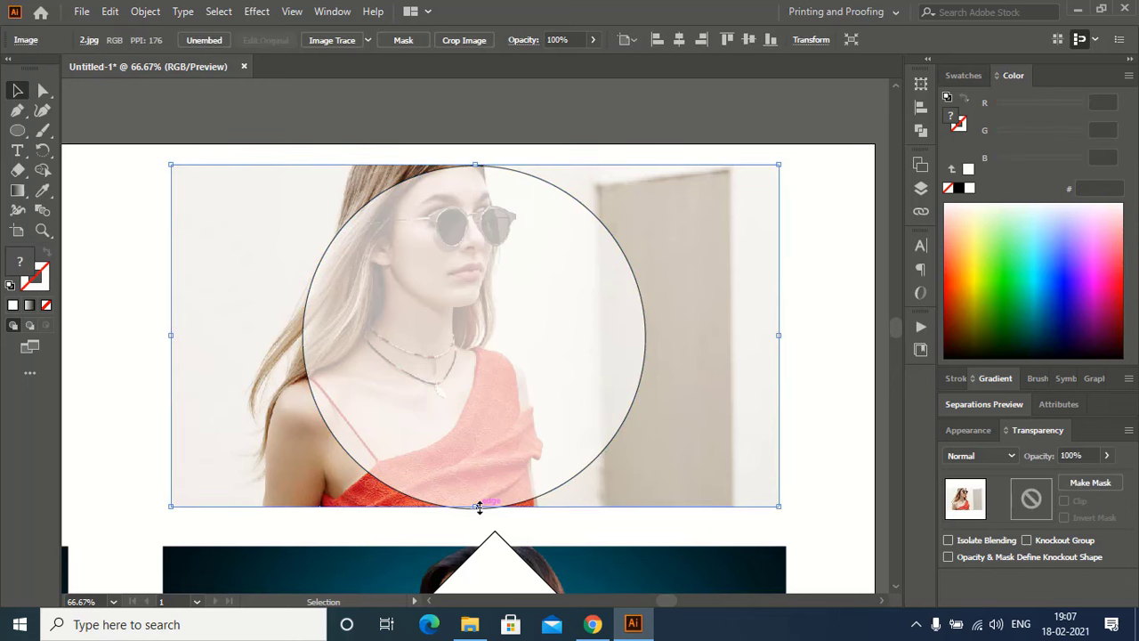
drag(479, 506, 479, 513)
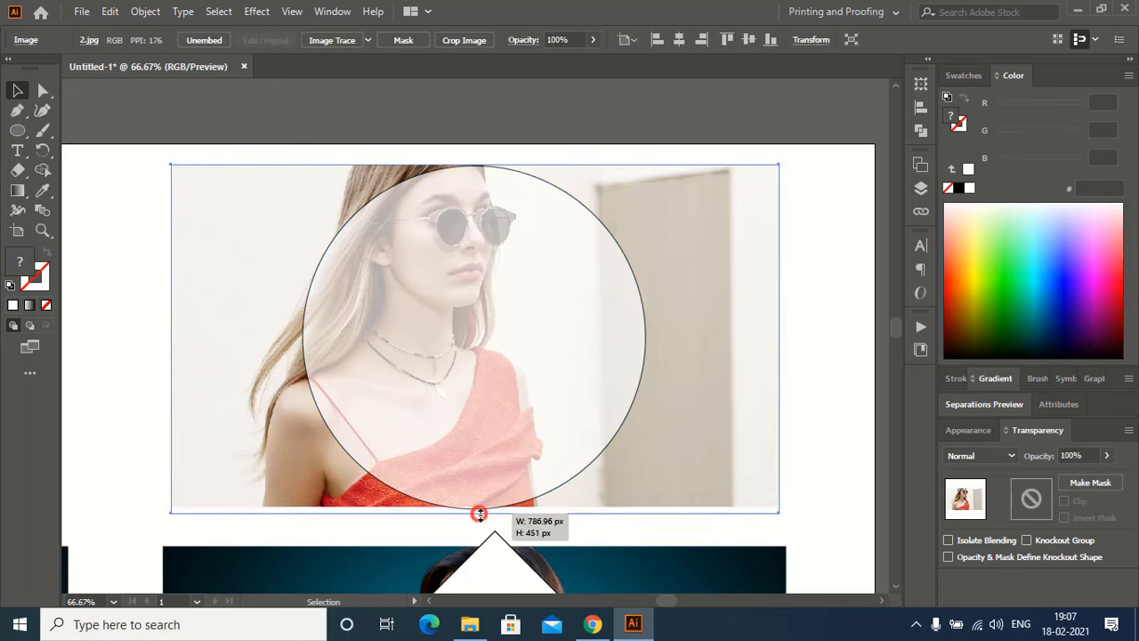
click(587, 113)
Step: Nudge the top-right photo right four Shift-steps to centre the face in the circle
click(526, 265)
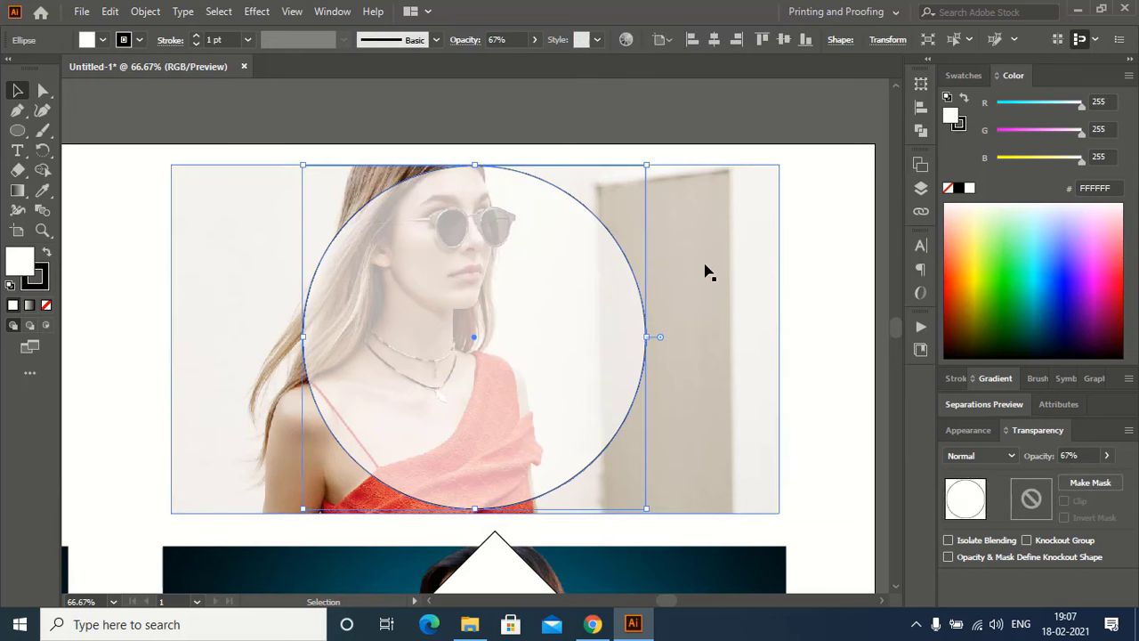
click(706, 267)
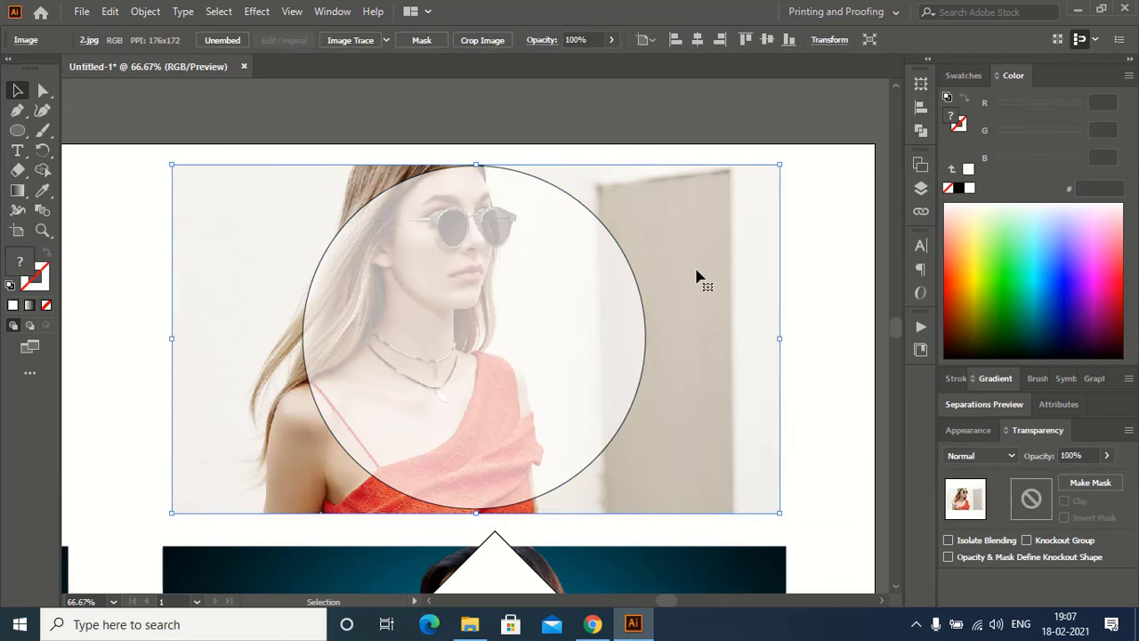
key(shift+Right)
key(shift+Right)
key(shift+Right)
key(shift+Right)
key(shift+Right)
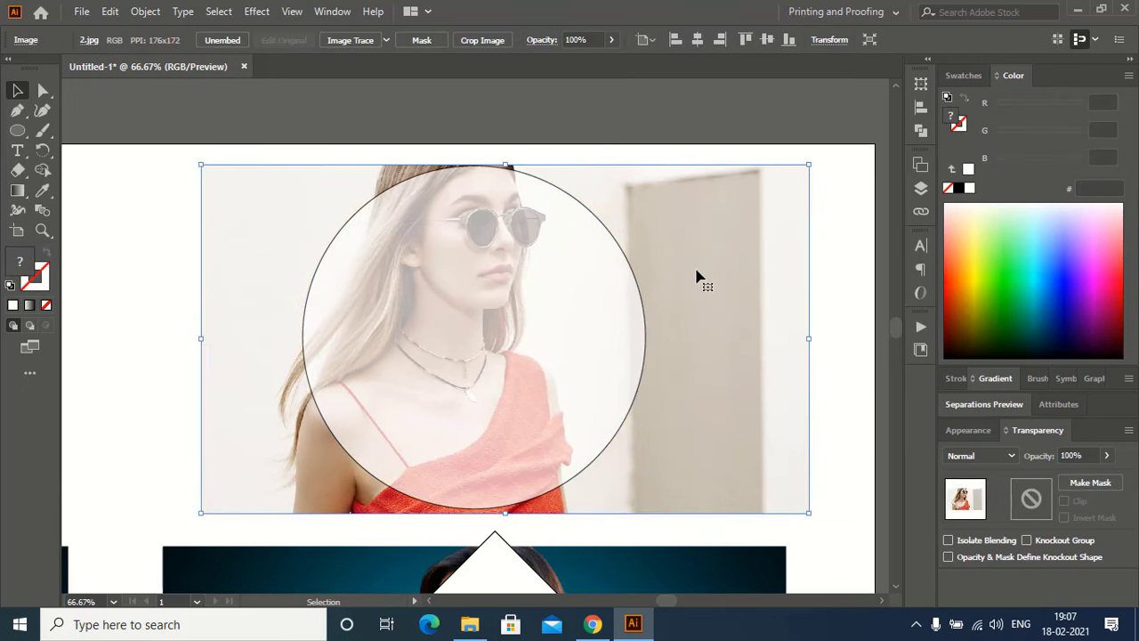
key(shift+Right)
key(shift+Right)
shift+click(505, 193)
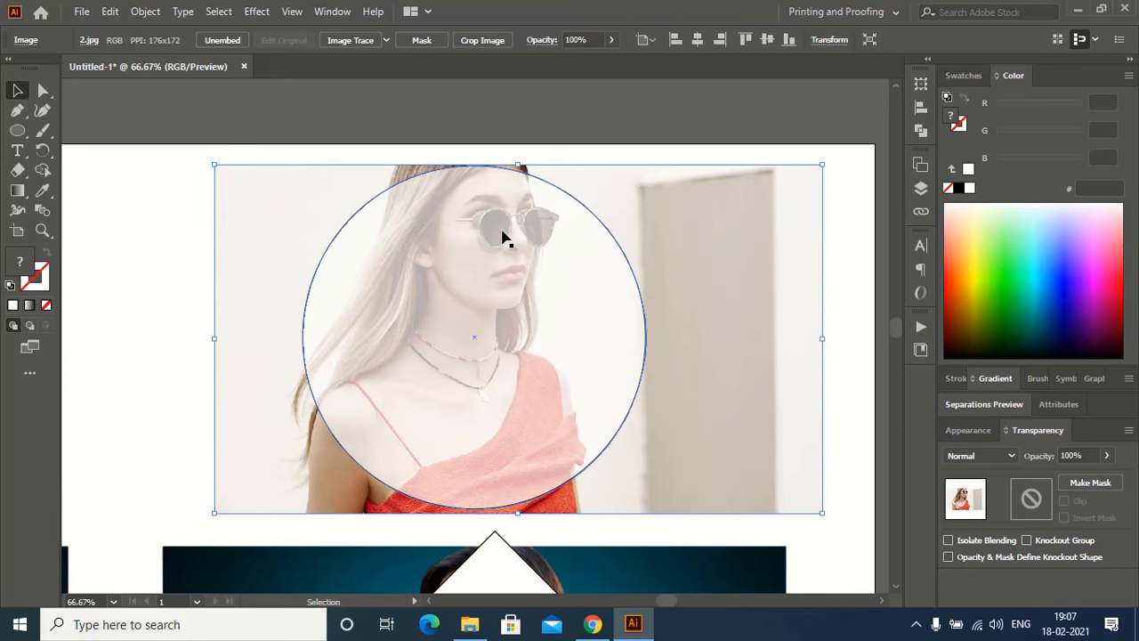
key(shift+Right)
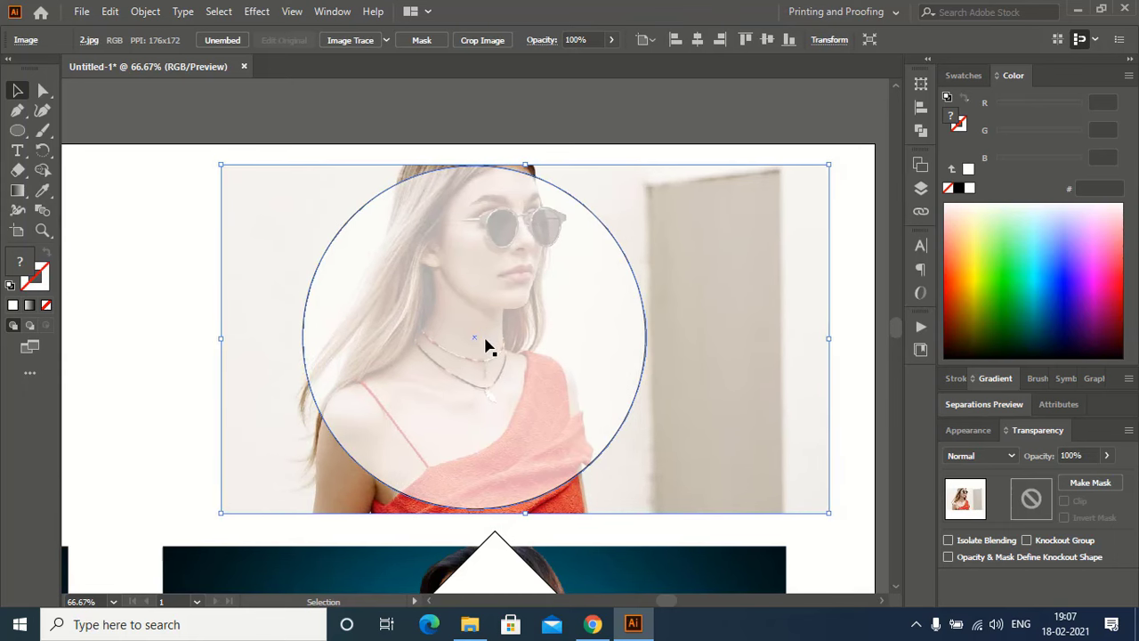
key(shift+Right)
click(600, 119)
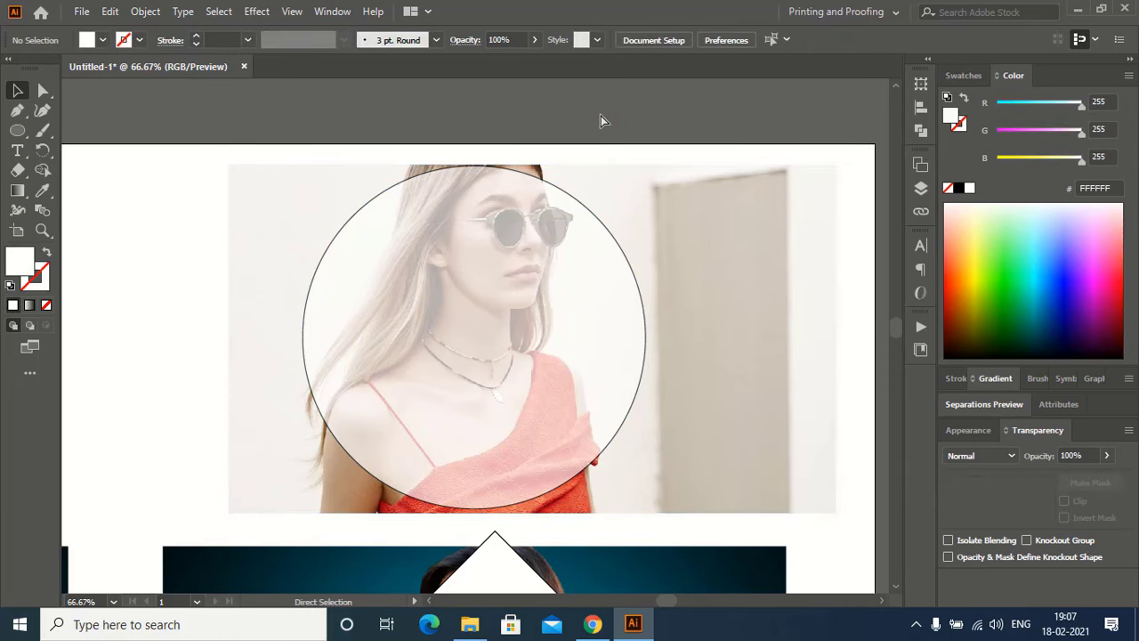
Step: Zoom out and scroll down to view both photo copies
key(ctrl+minus)
key(ctrl+minus)
scroll(523, 329, down, 1)
scroll(520, 322, down, 2)
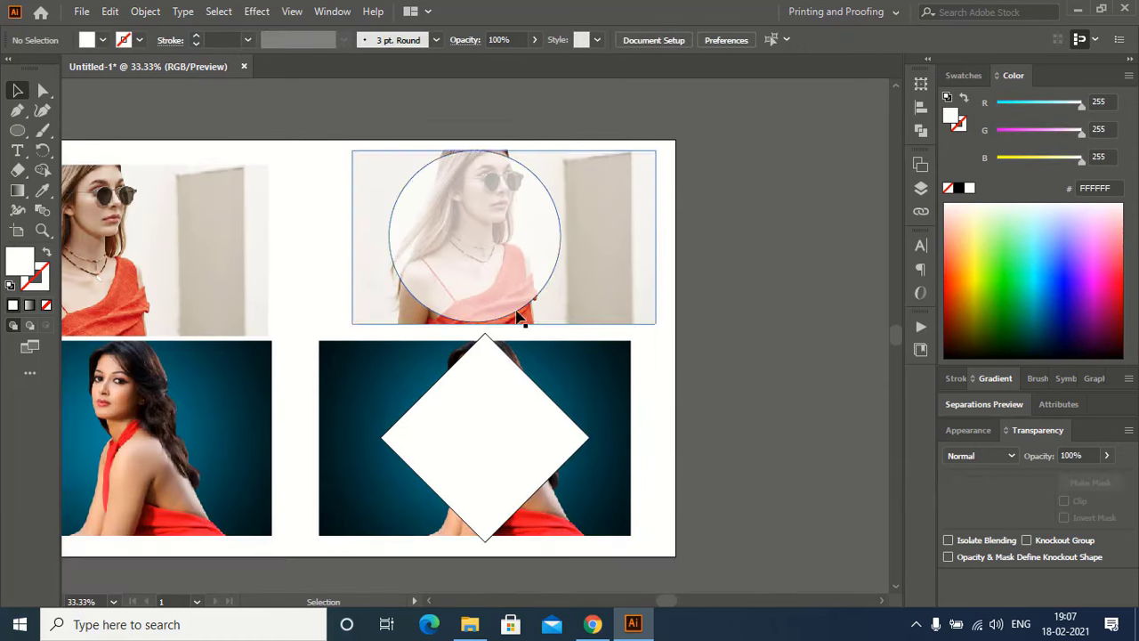
click(735, 303)
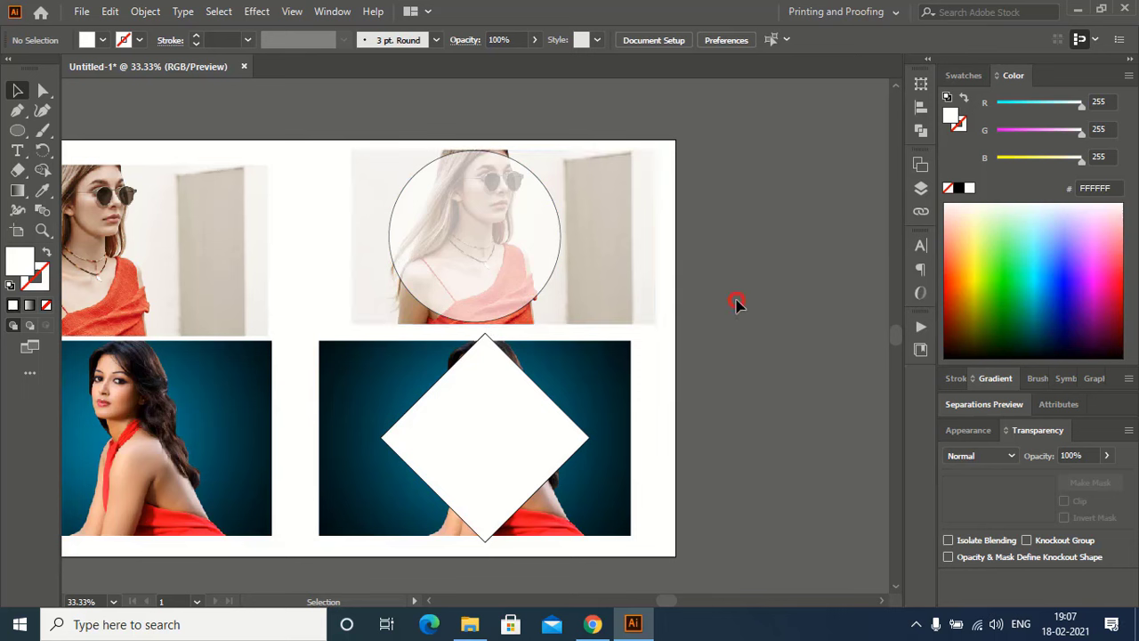
Step: Set the diamond's opacity to 47%
click(500, 438)
click(1108, 455)
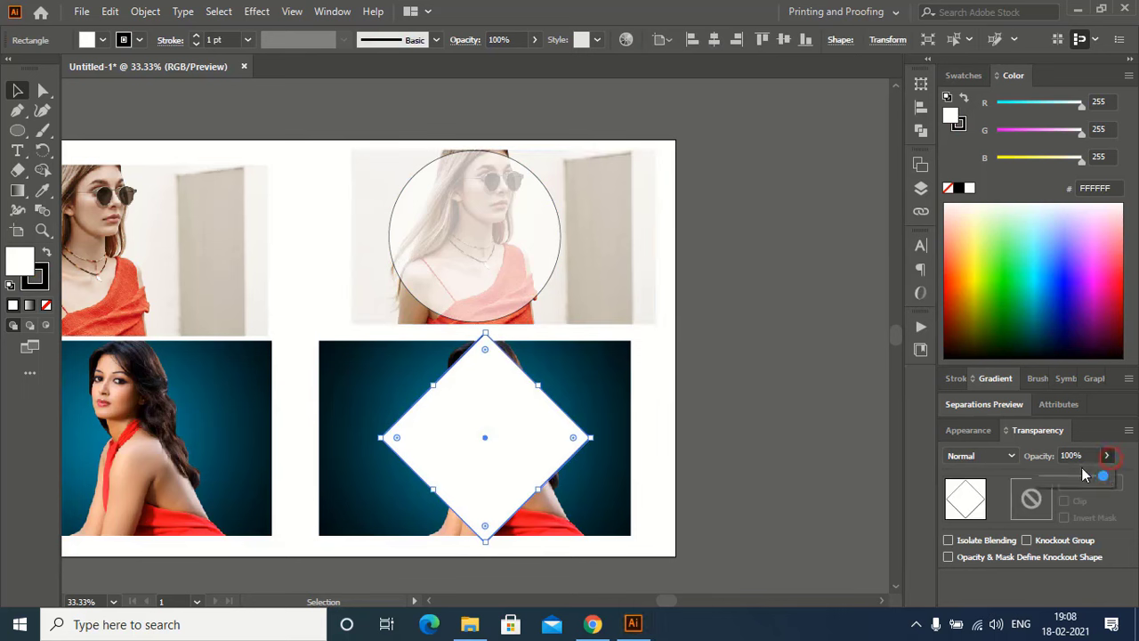
click(1072, 481)
click(790, 394)
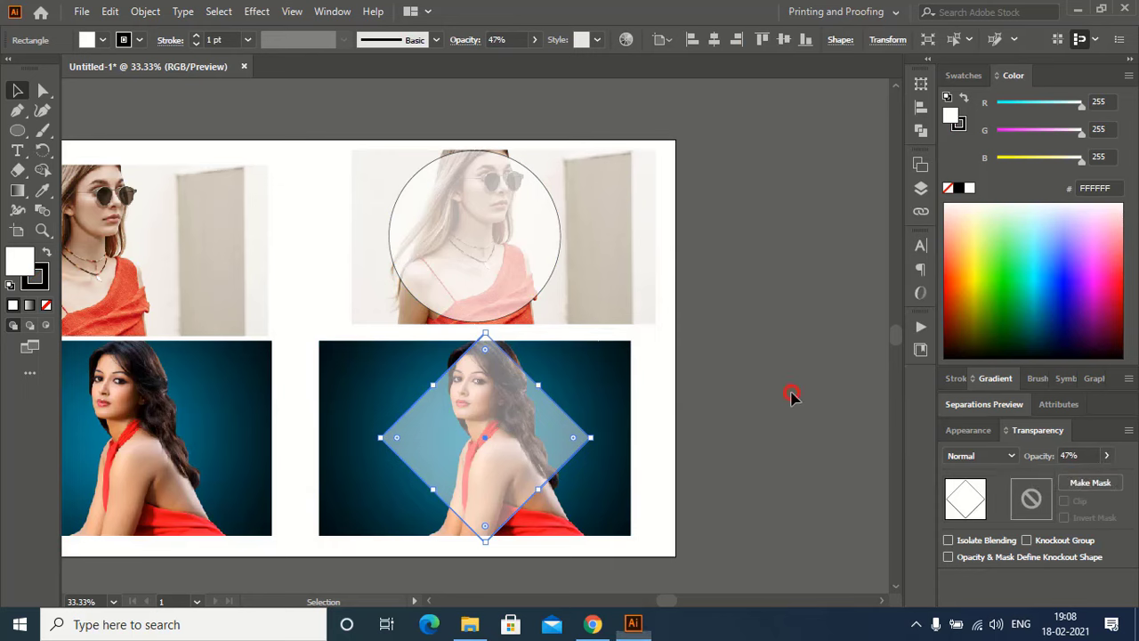
Step: Zoom in on the diamond and nudge its teal photo copy up three steps
scroll(755, 344, down, 2)
key(ctrl+plus)
key(ctrl+plus)
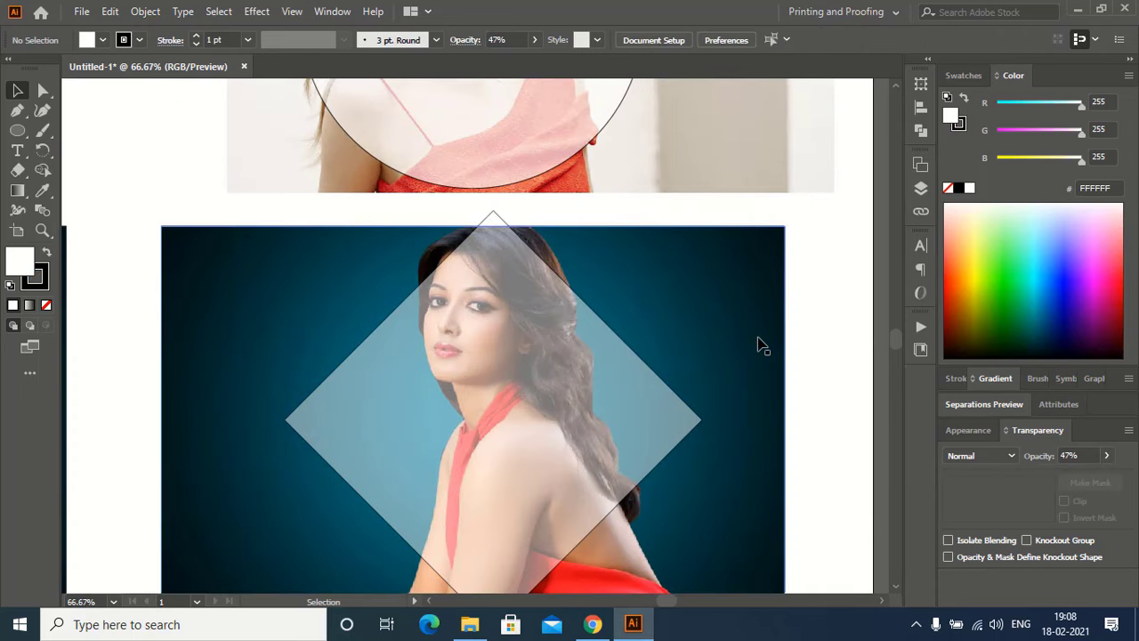
scroll(792, 194, down, 2)
click(631, 222)
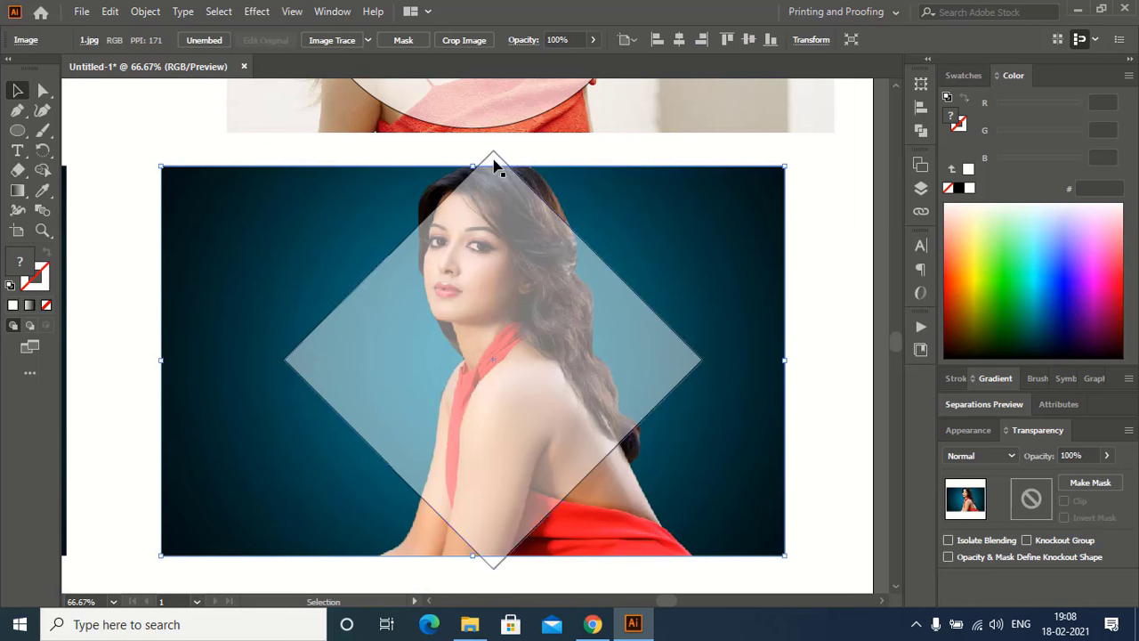
click(577, 193)
key(Up)
key(Up)
key(Up)
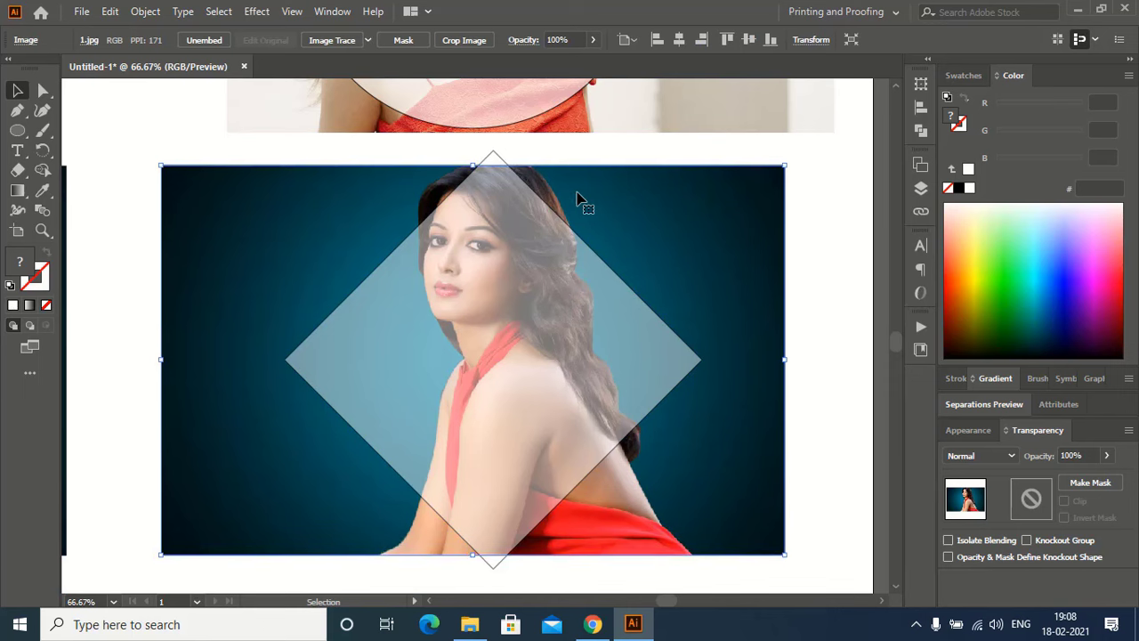
key(Up)
key(Up)
key(Up)
key(Up)
key(Up)
key(Up)
key(Up)
key(Up)
key(Up)
key(Up)
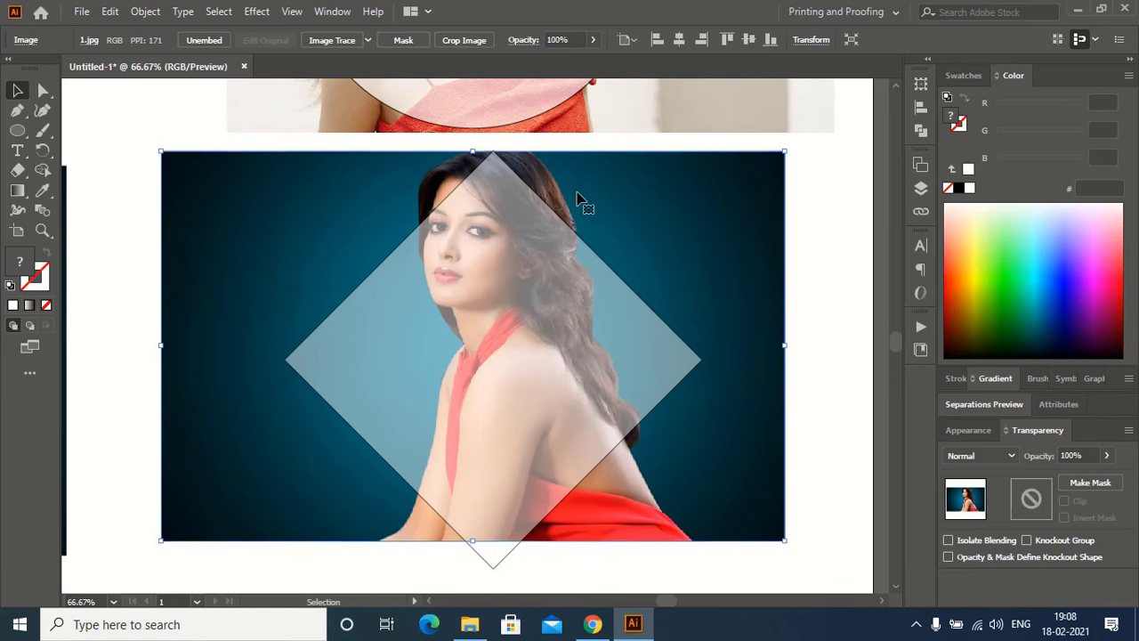
key(Up)
key(Up)
key(Up)
Step: Nudge the teal photo right three steps and stretch it taller and wider over the diamond
key(Right)
key(Right)
key(Right)
key(Right)
key(Right)
key(Right)
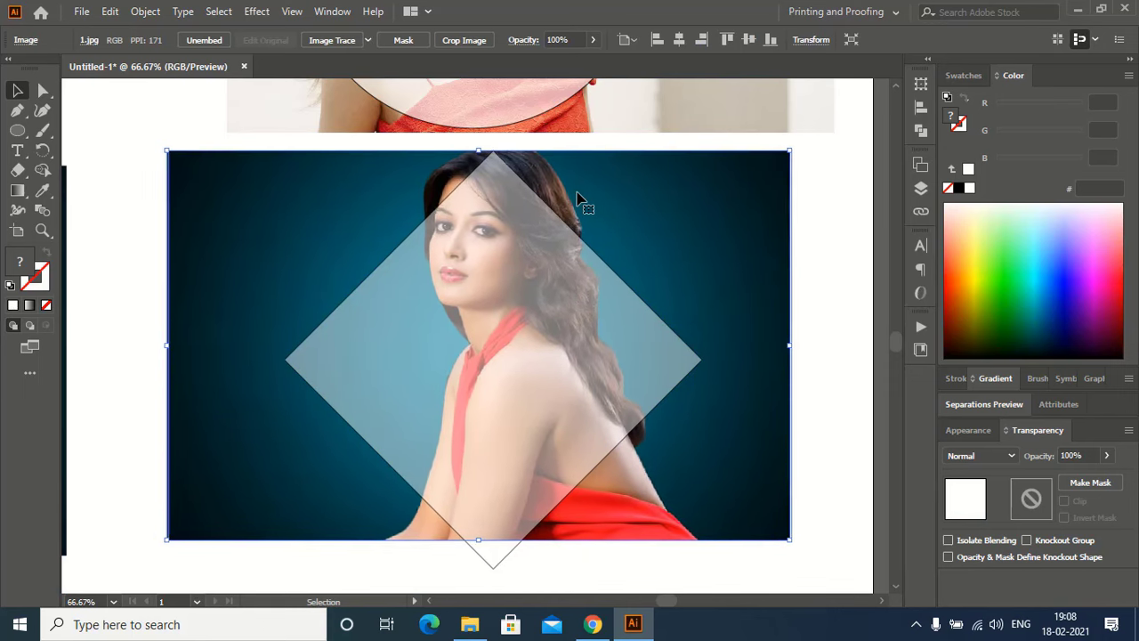
key(Right)
key(Right)
key(Right)
key(Right)
key(Right)
key(Right)
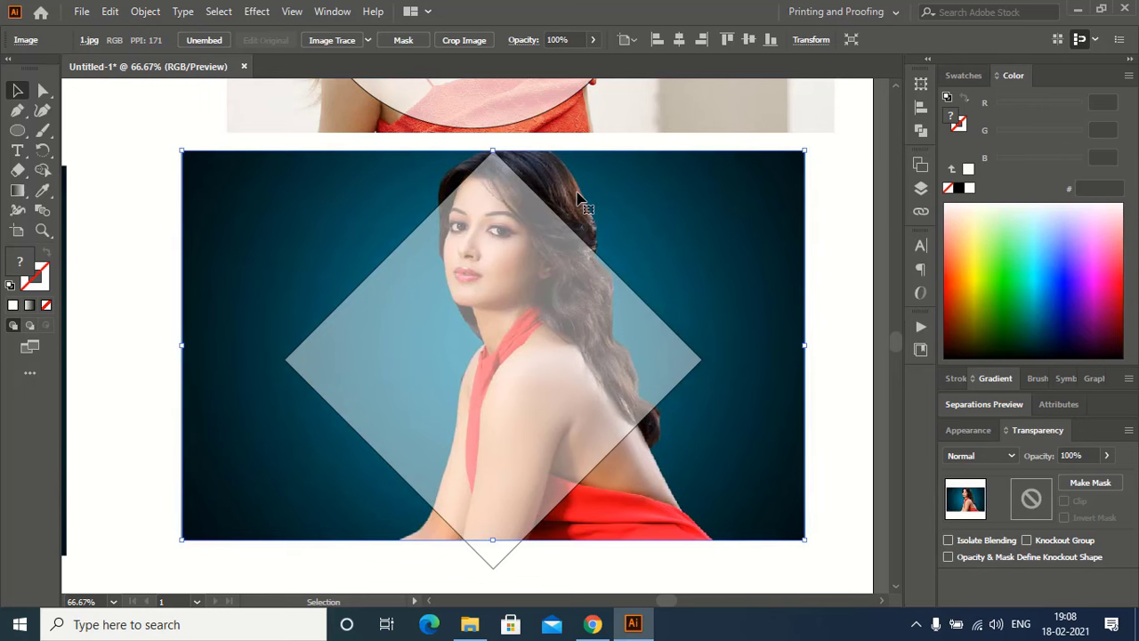
key(Right)
key(Right)
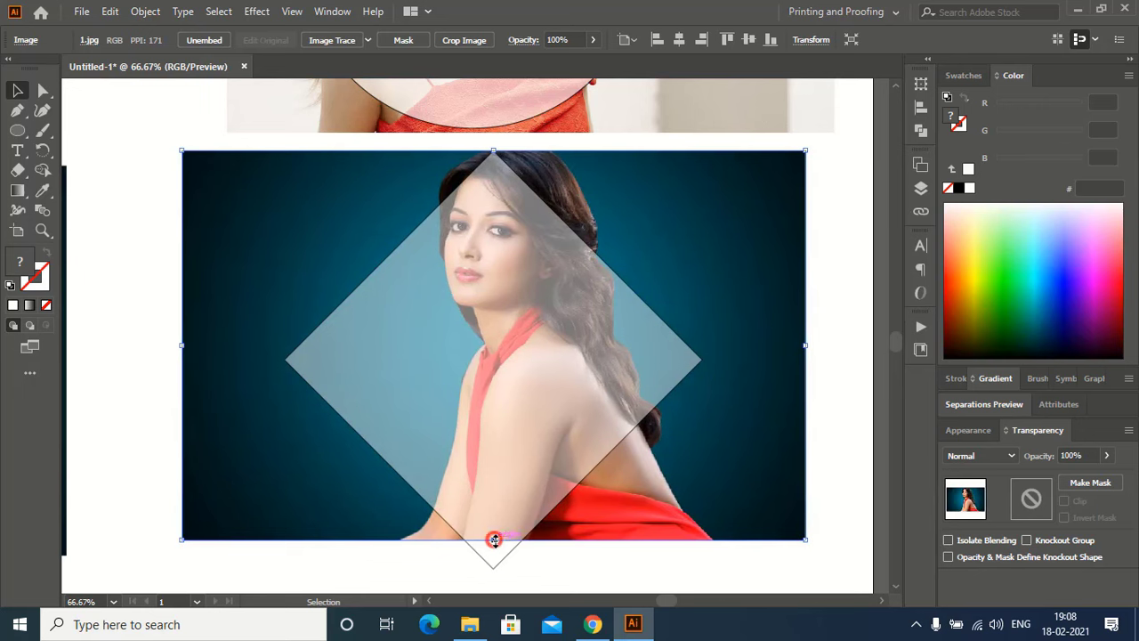
drag(494, 539, 494, 572)
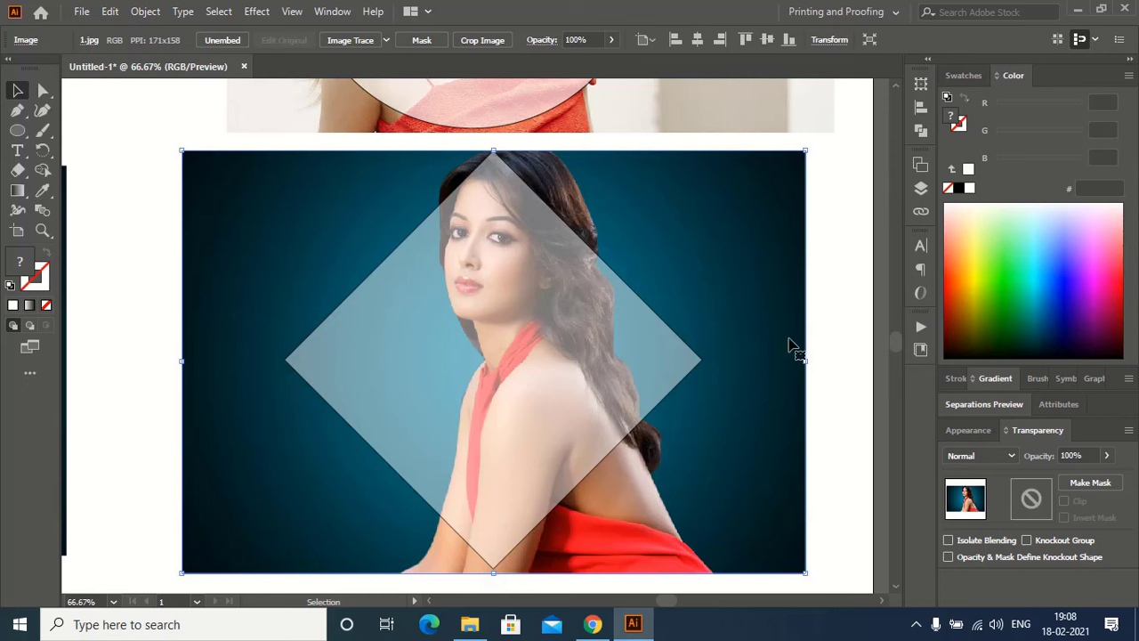
drag(806, 361, 826, 362)
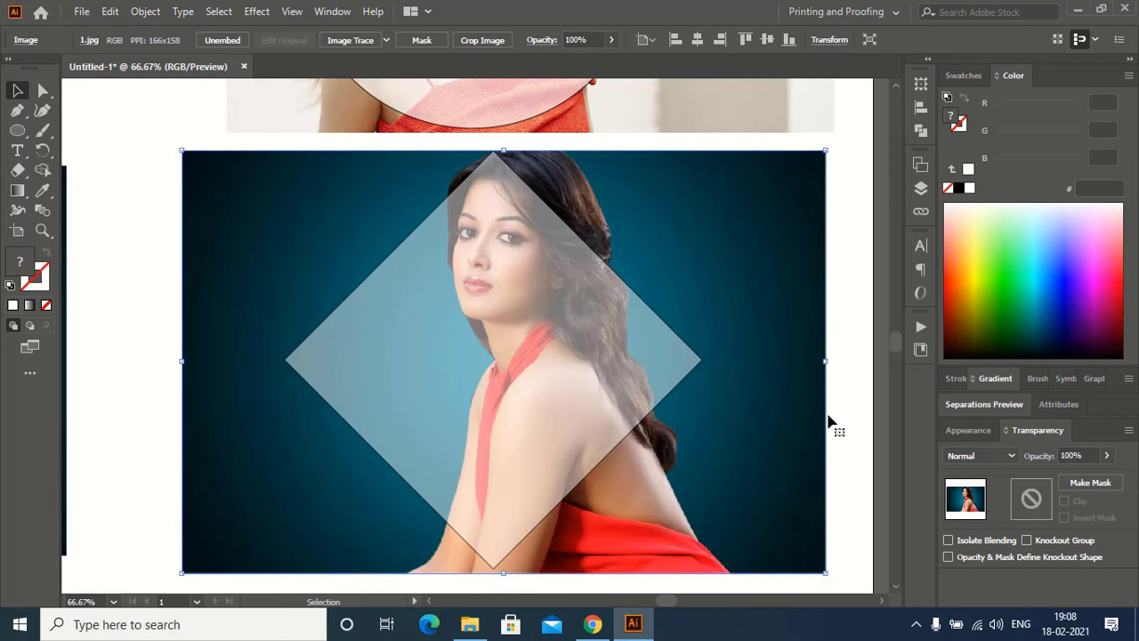
Step: Set both the circle and diamond back to 100% opacity
click(846, 297)
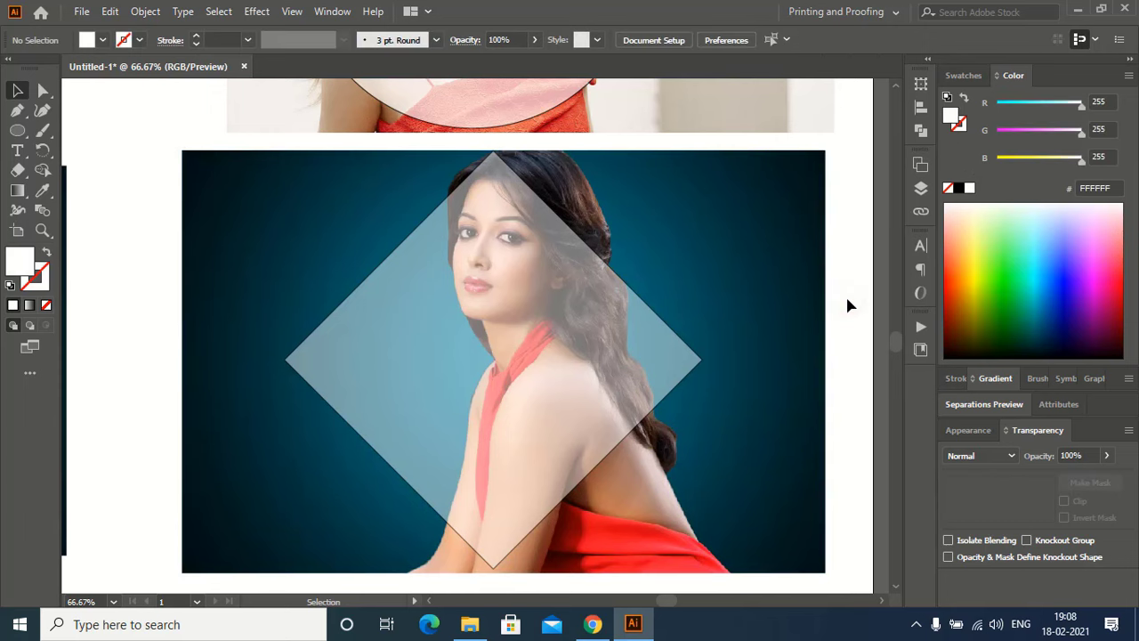
key(ctrl+minus)
key(ctrl+minus)
click(469, 171)
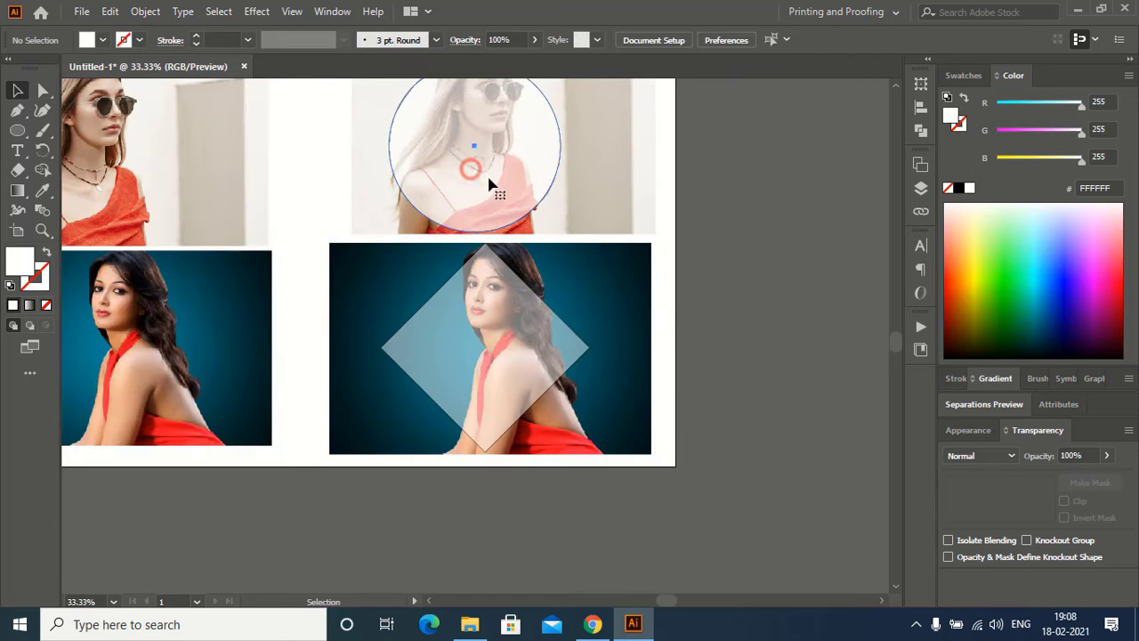
shift+click(439, 335)
click(1106, 454)
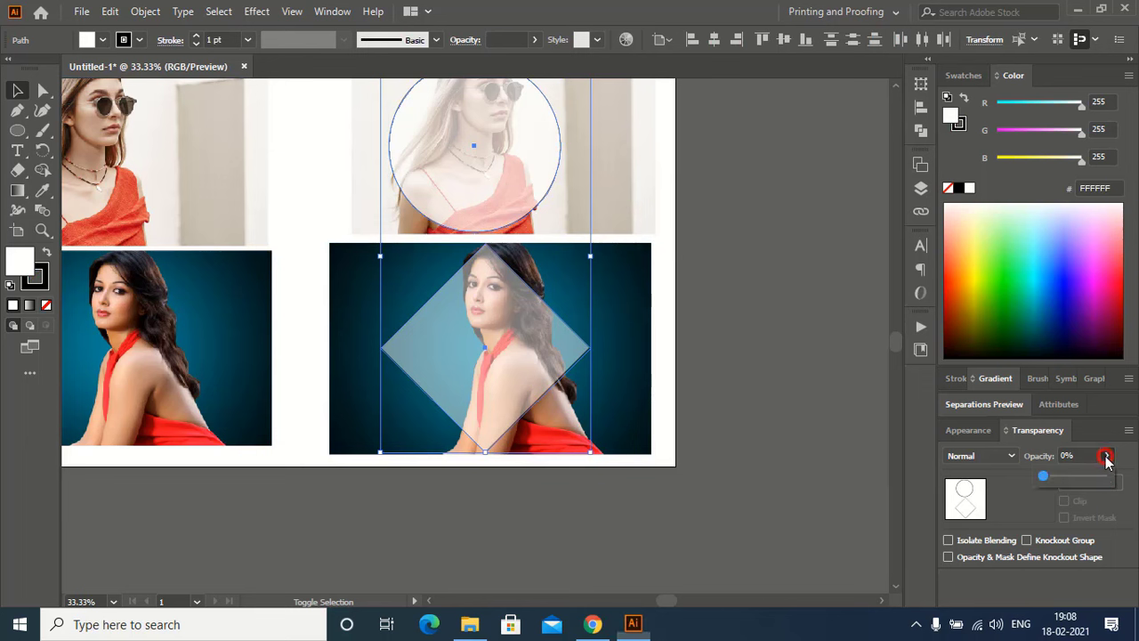
drag(1050, 478, 1134, 477)
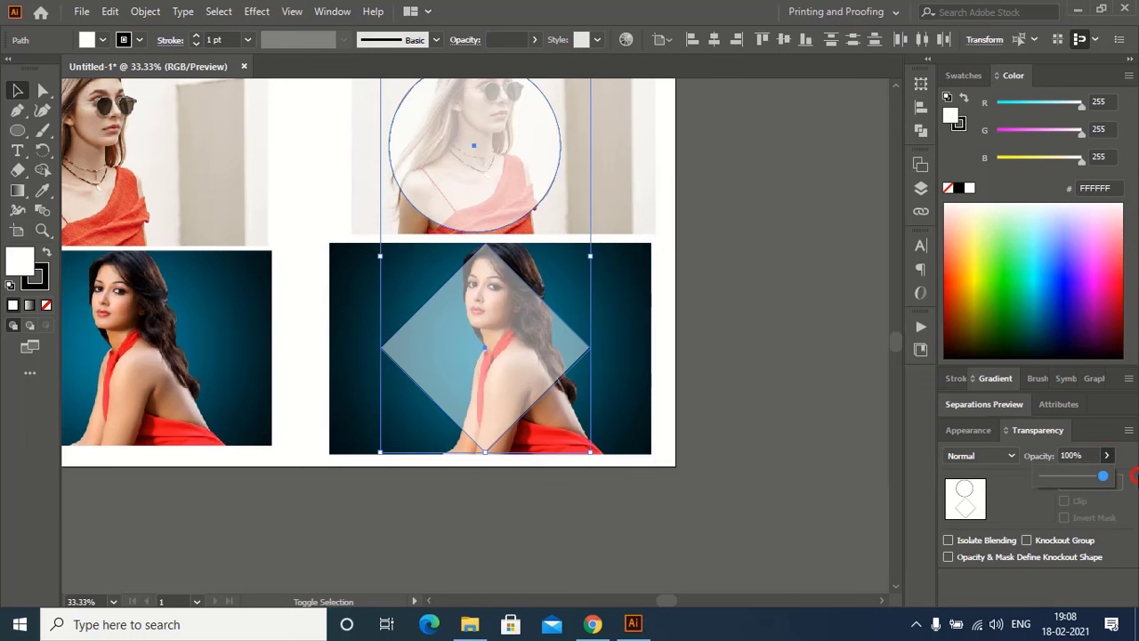
click(728, 328)
Step: Set the stroke of the circle and diamond to None
scroll(734, 343, up, 1)
scroll(734, 343, up, 1)
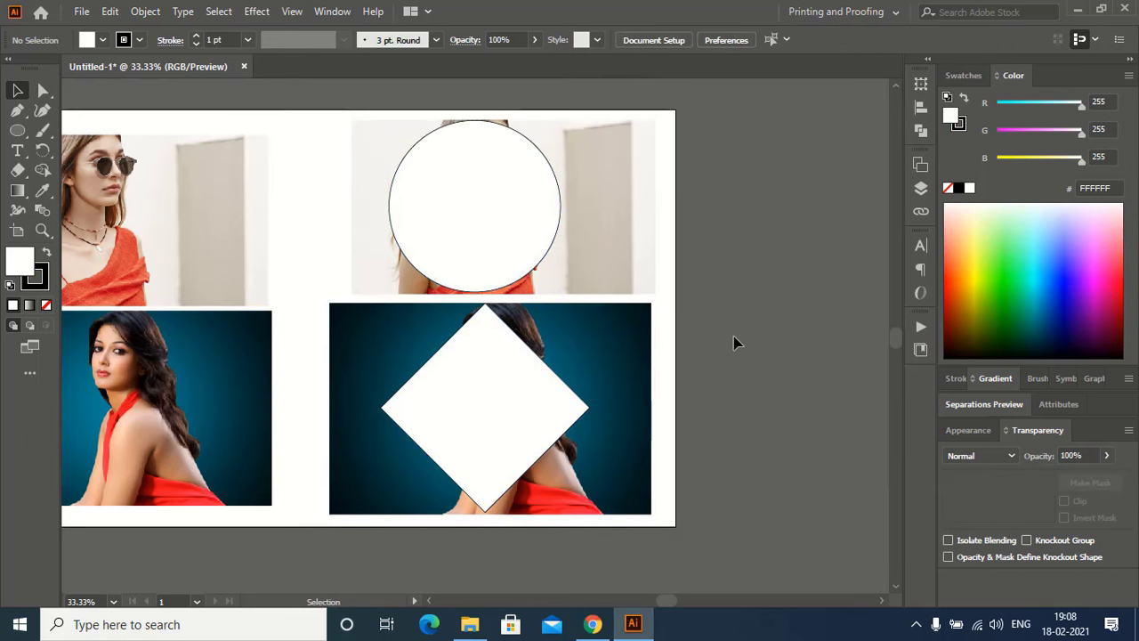
scroll(737, 343, up, 1)
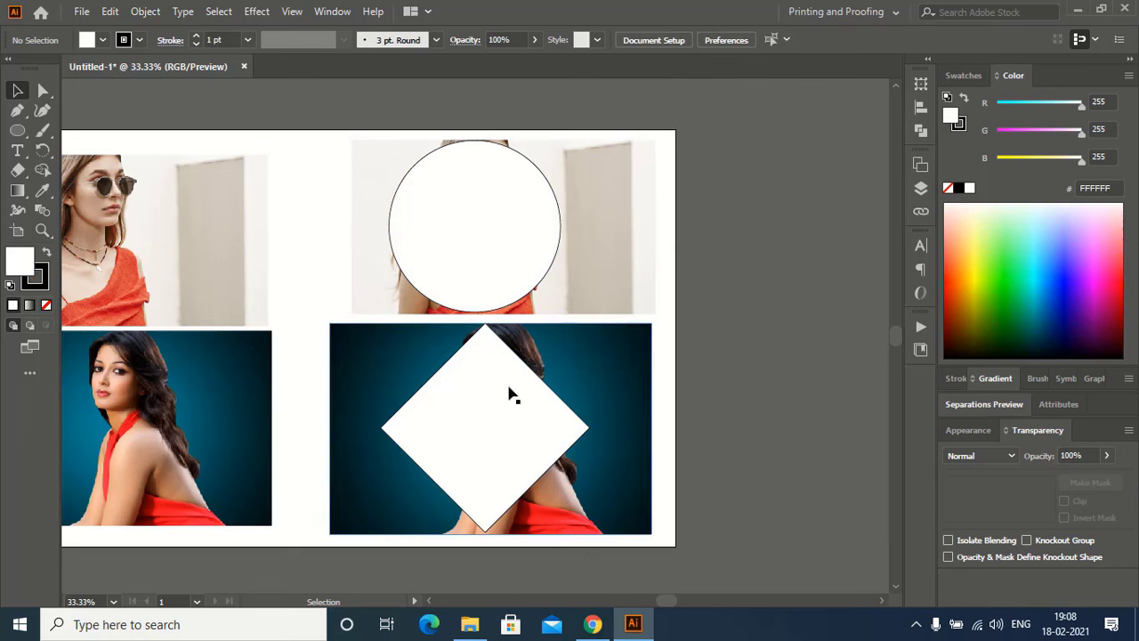
click(495, 216)
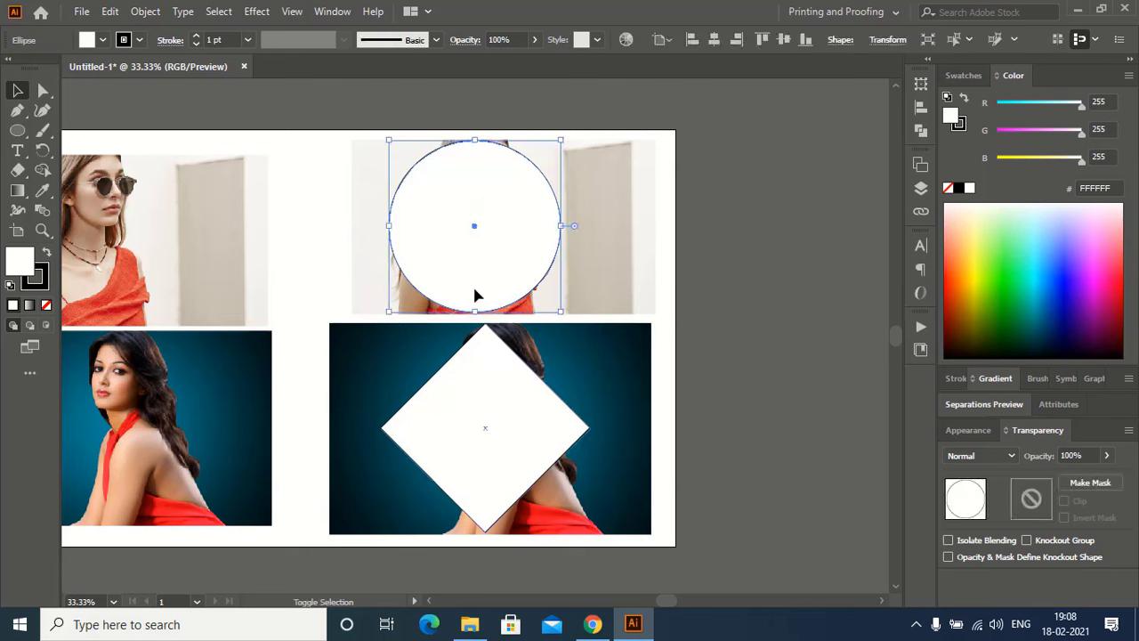
shift+click(482, 458)
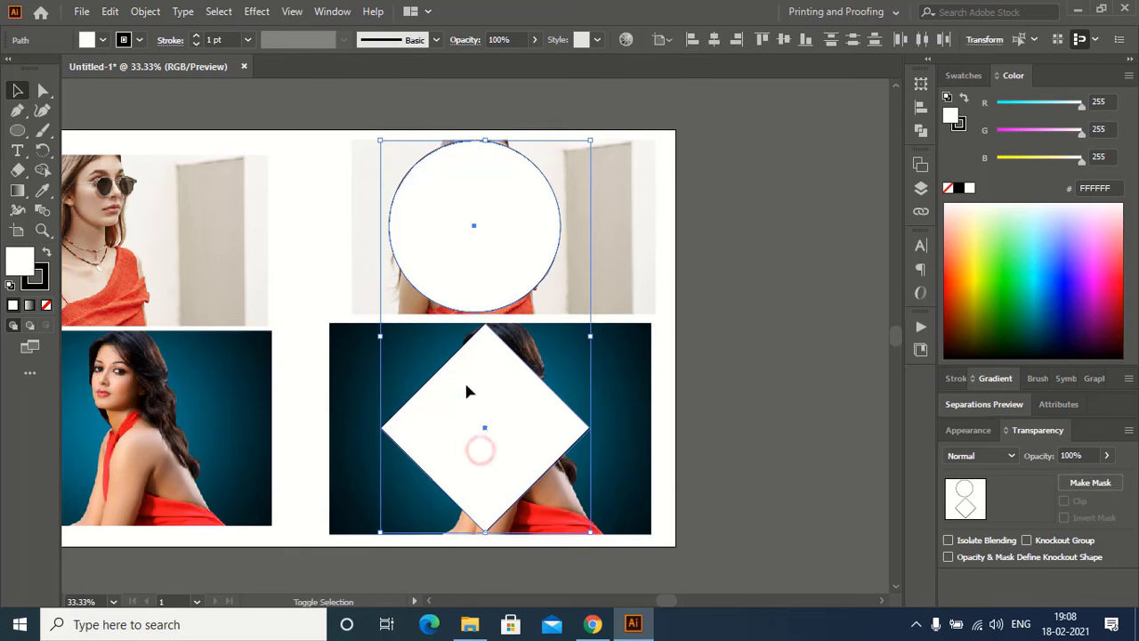
click(39, 283)
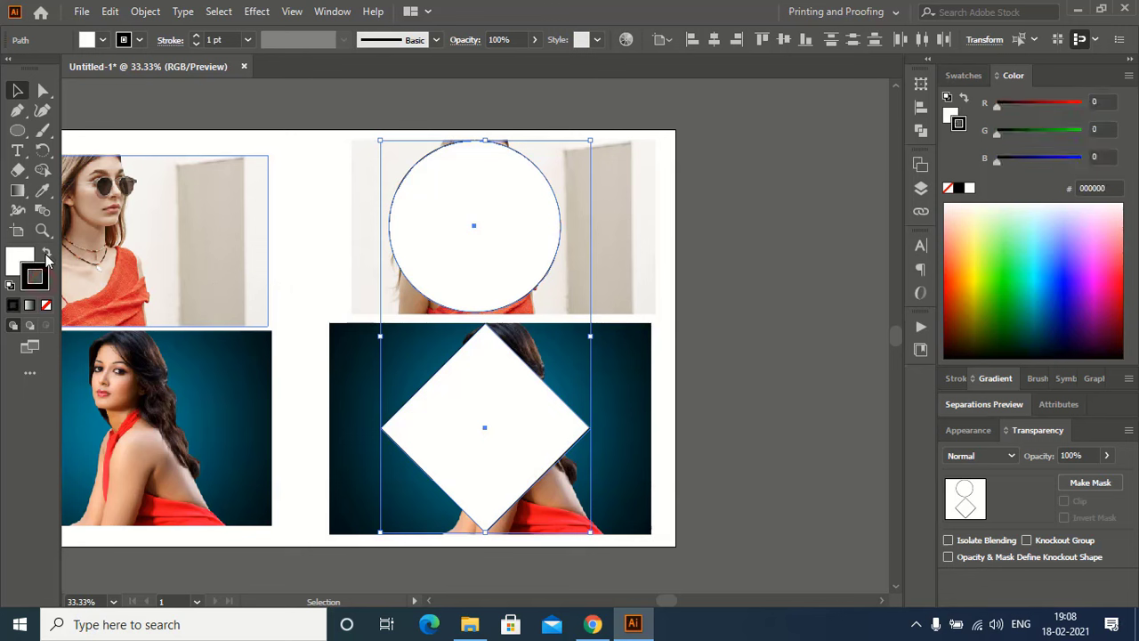
click(46, 307)
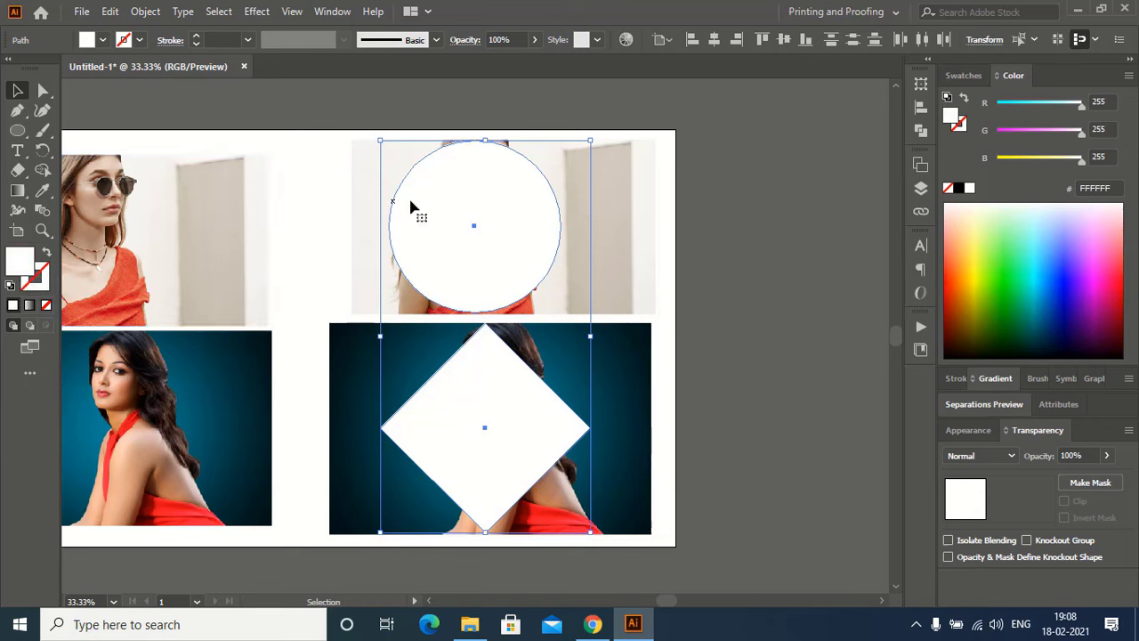
click(770, 283)
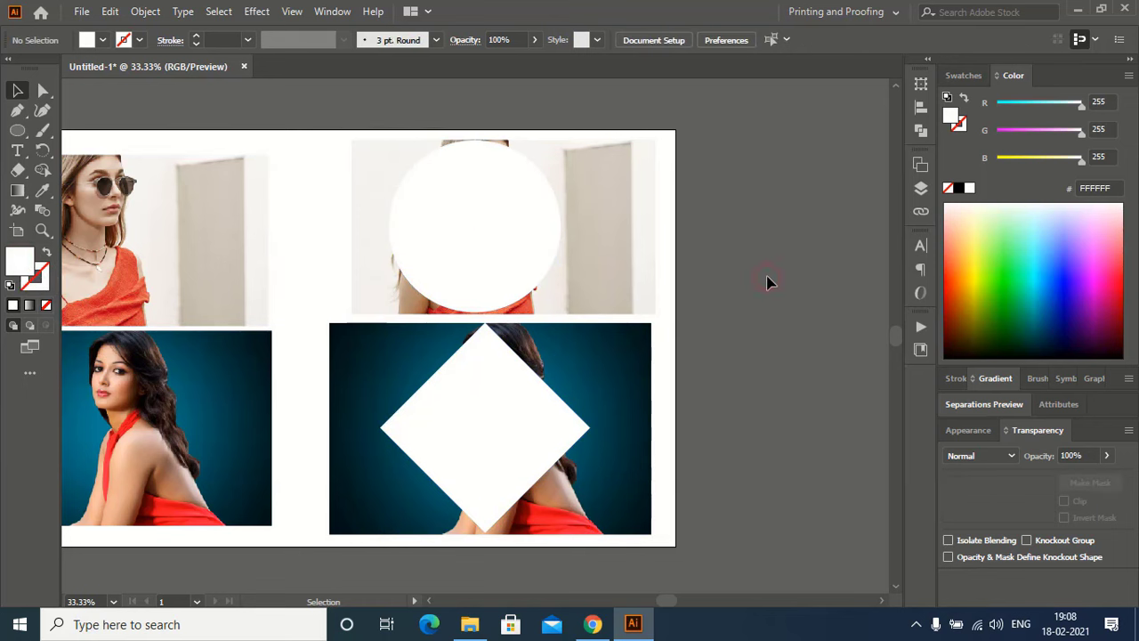
Step: Fill the upper circle with solid black and select it together with the sunglasses photo behind it
click(479, 246)
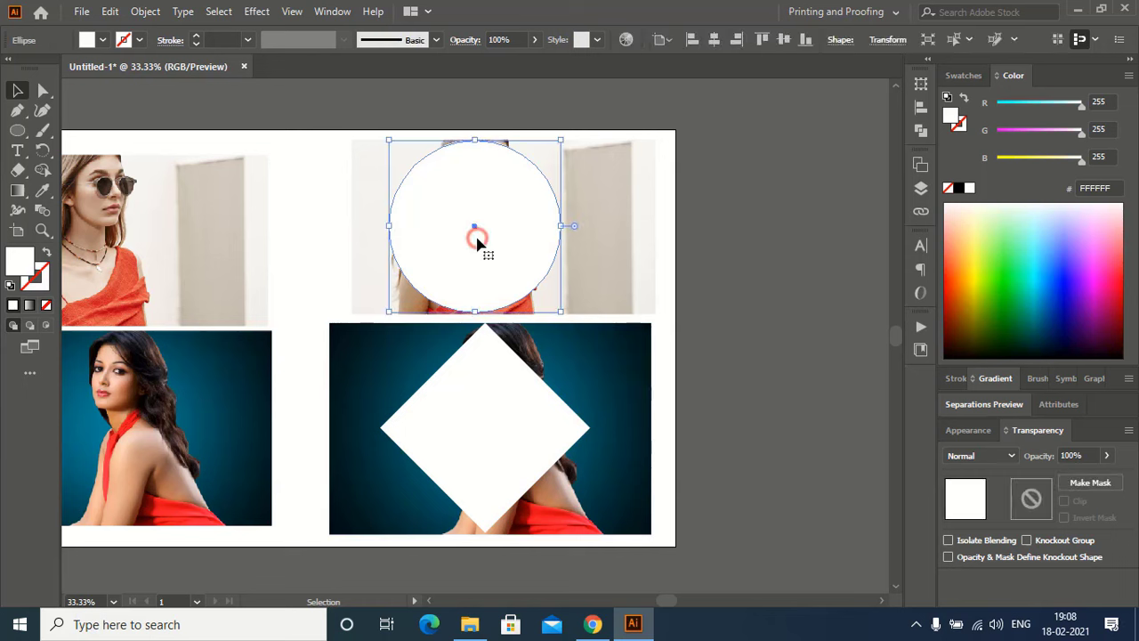
click(959, 189)
click(767, 282)
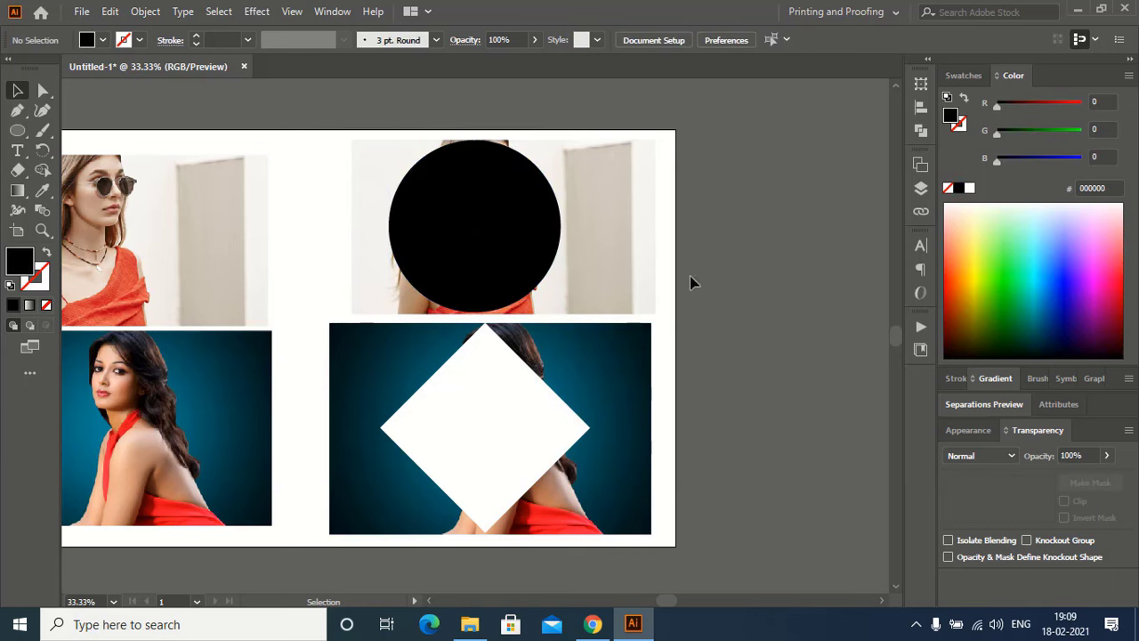
drag(677, 267, 400, 137)
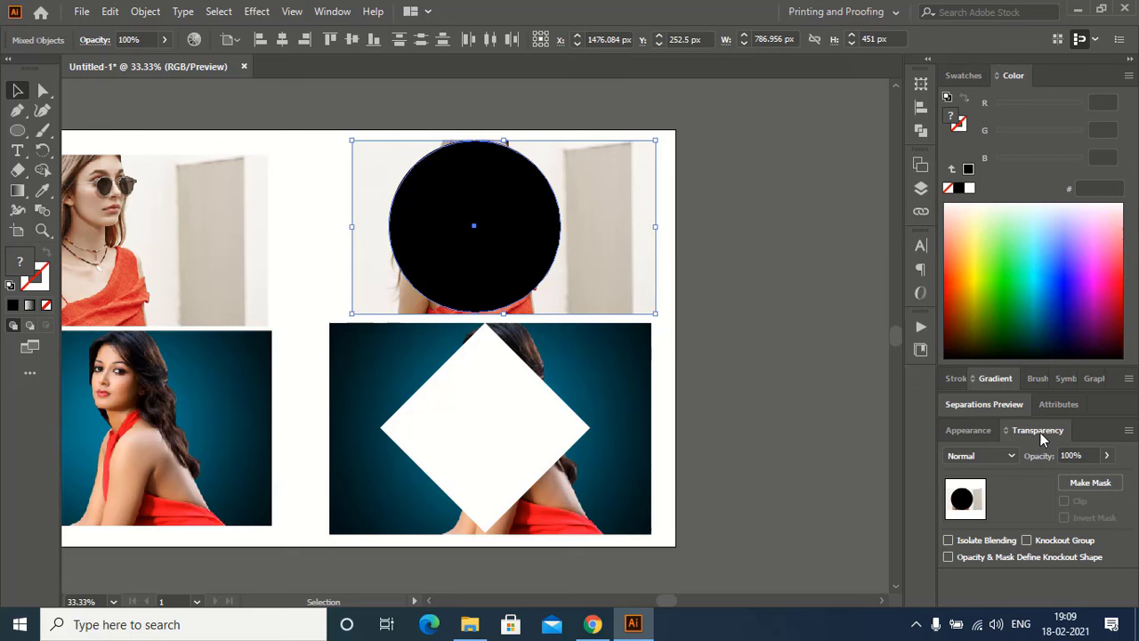
click(332, 11)
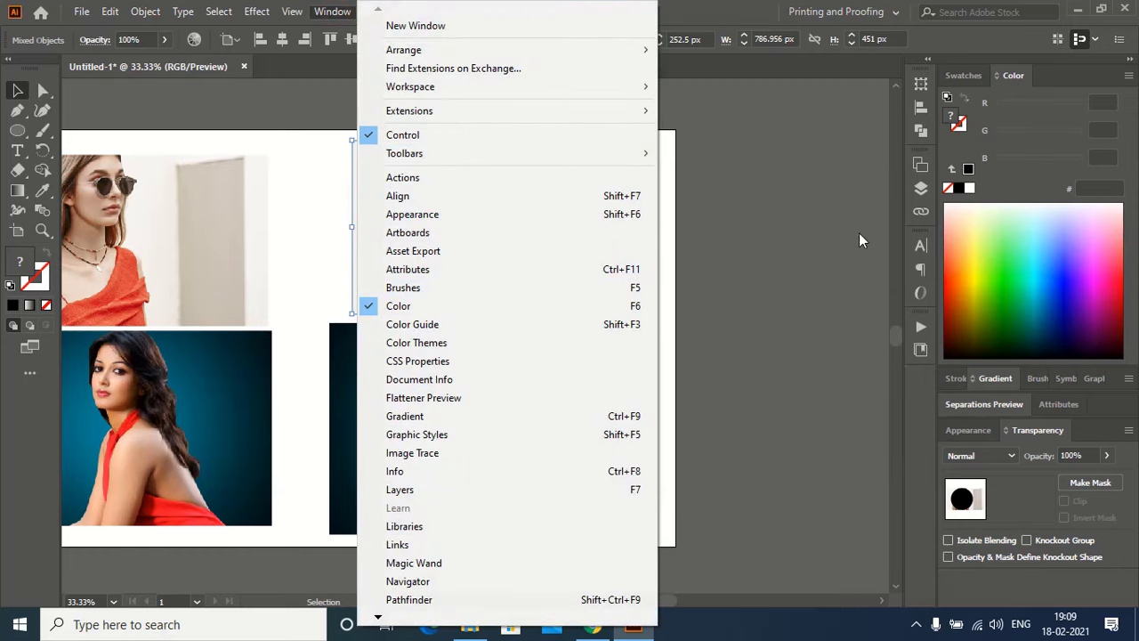
click(827, 267)
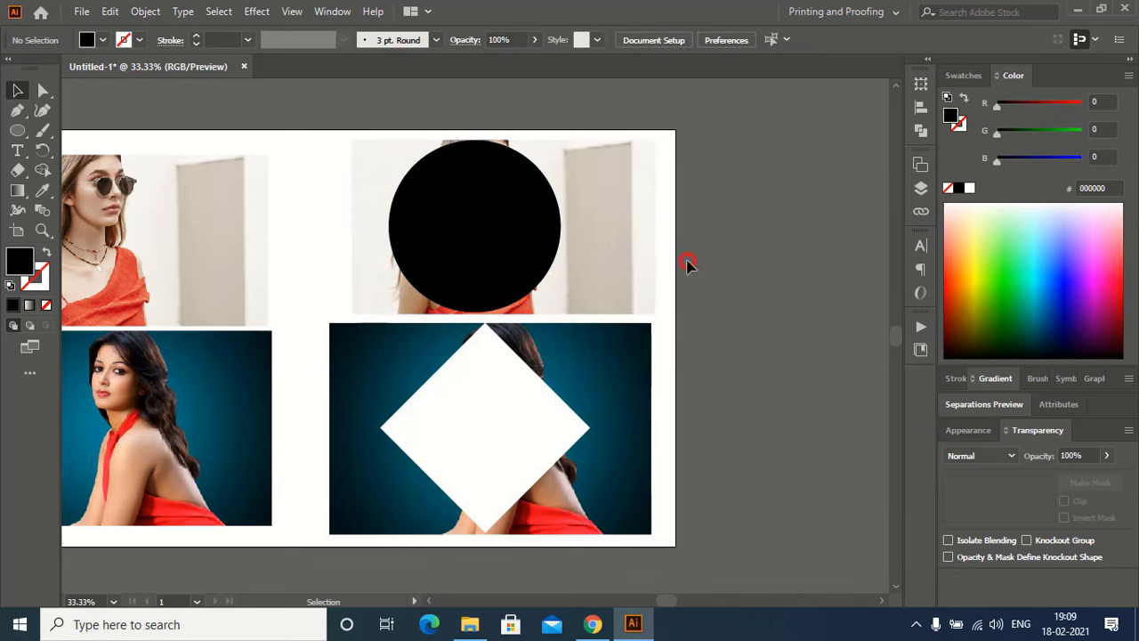
drag(671, 258, 432, 165)
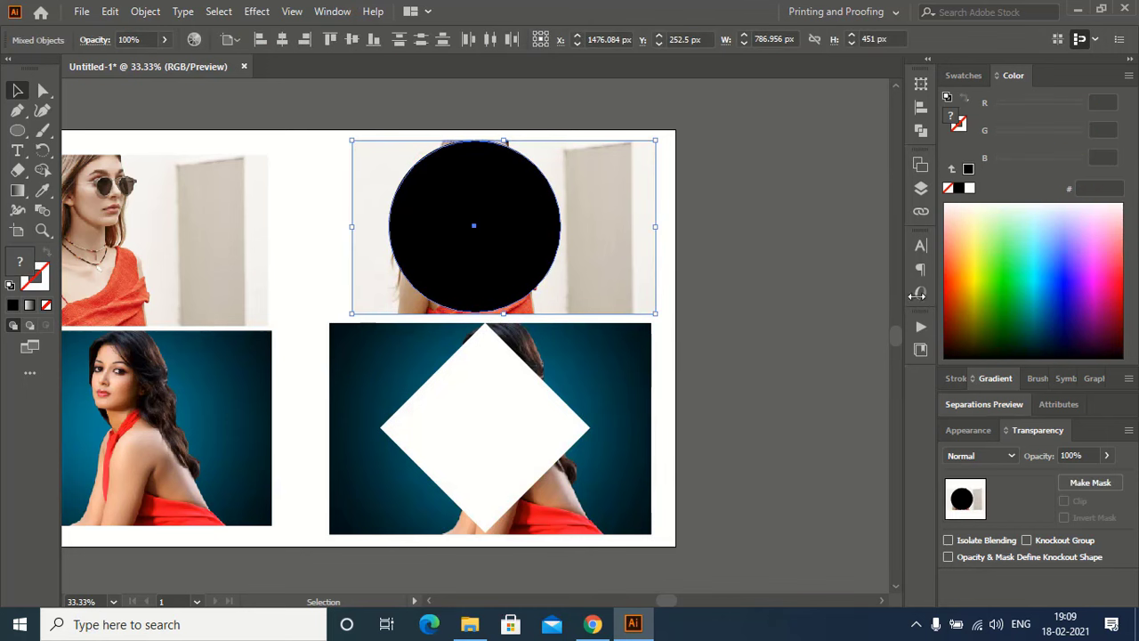
Step: Make opacity masks: black circle over the top photo copy, diamond over the teal photo copy
click(1088, 482)
click(747, 320)
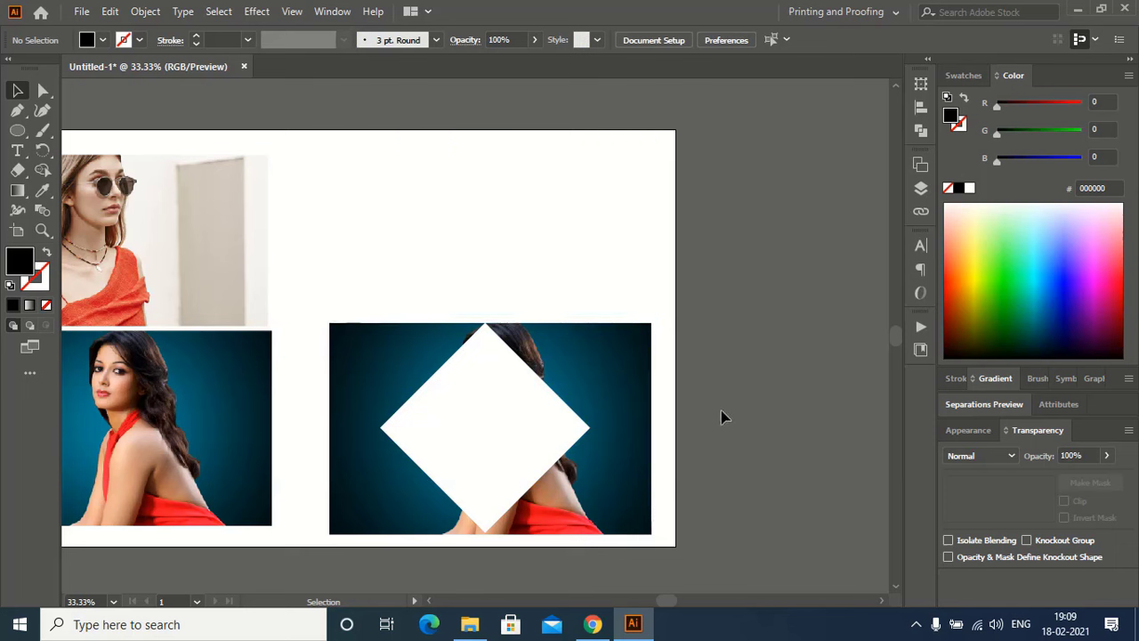
click(477, 394)
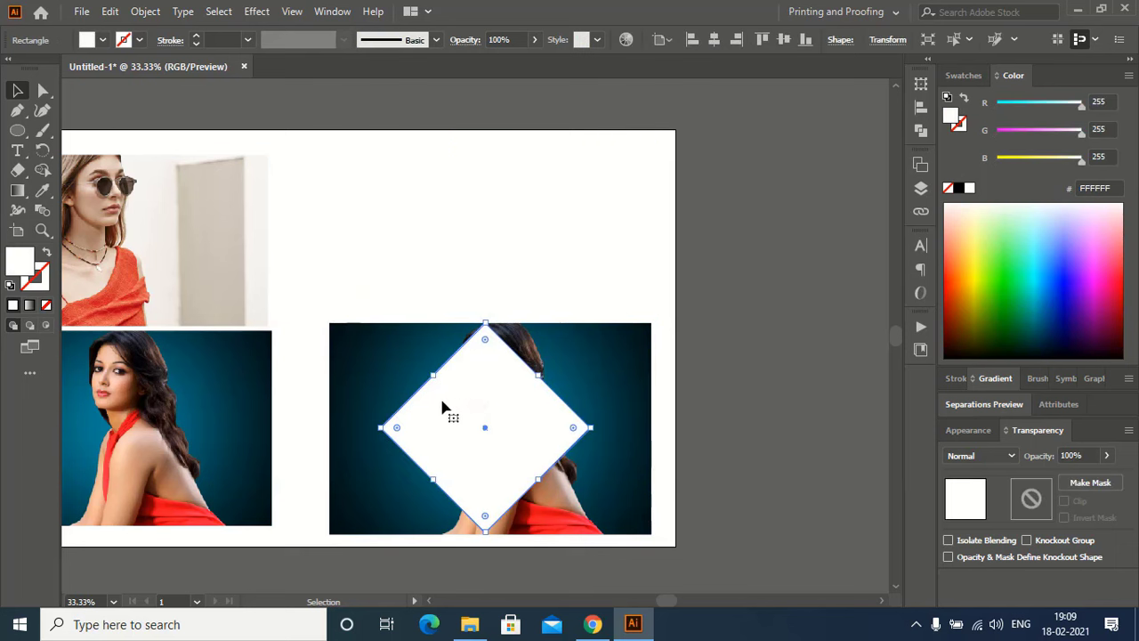
click(728, 438)
drag(694, 493, 365, 358)
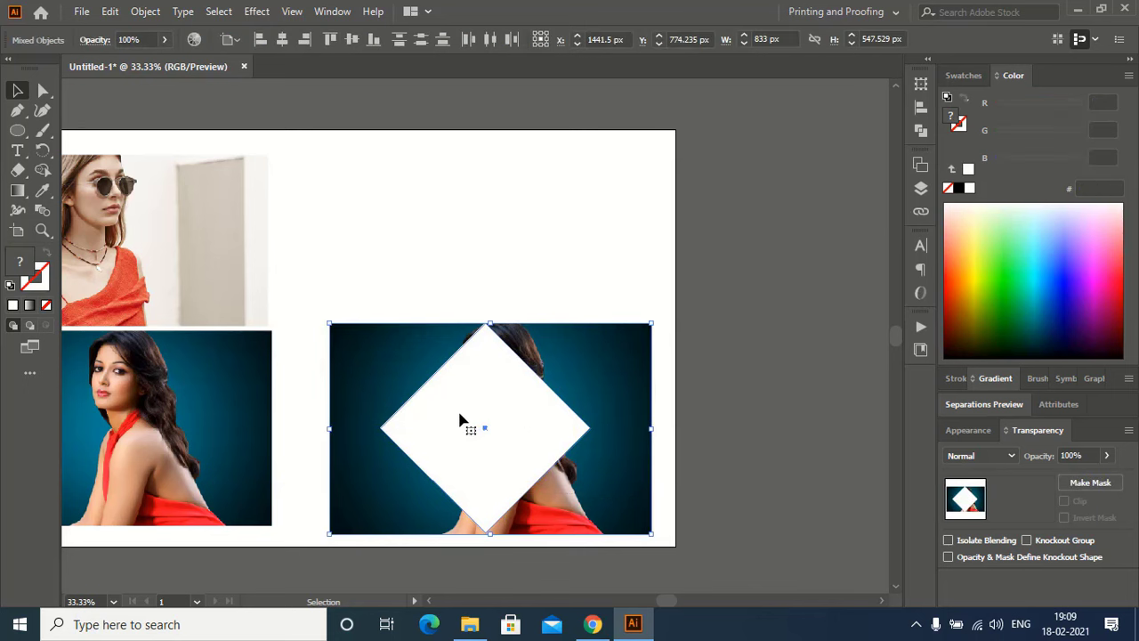
click(1093, 484)
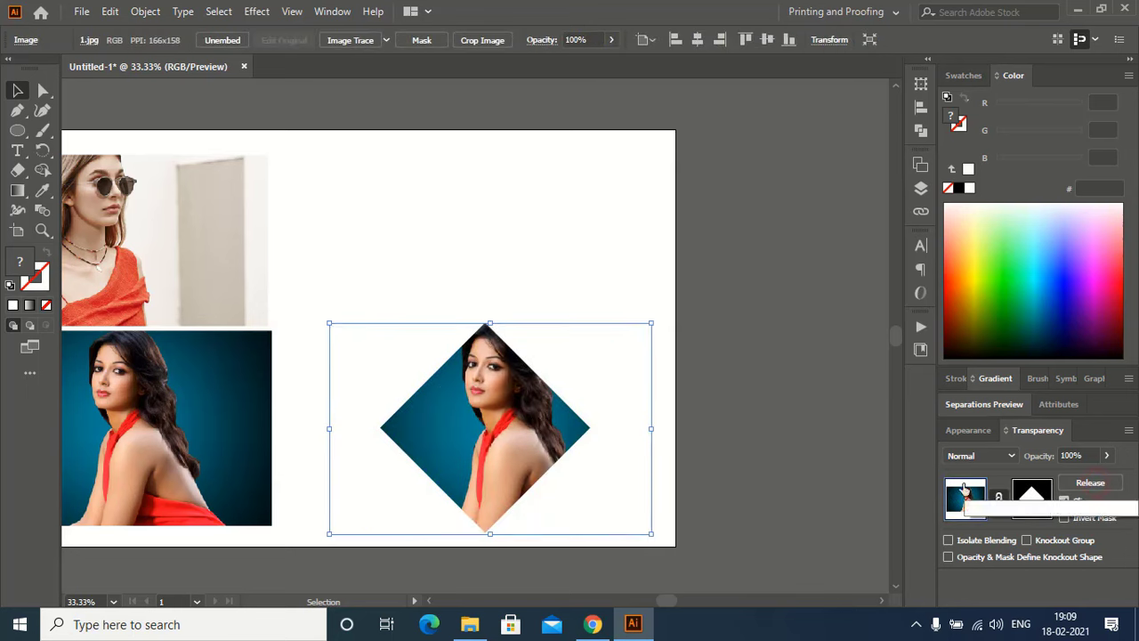
click(772, 315)
click(457, 222)
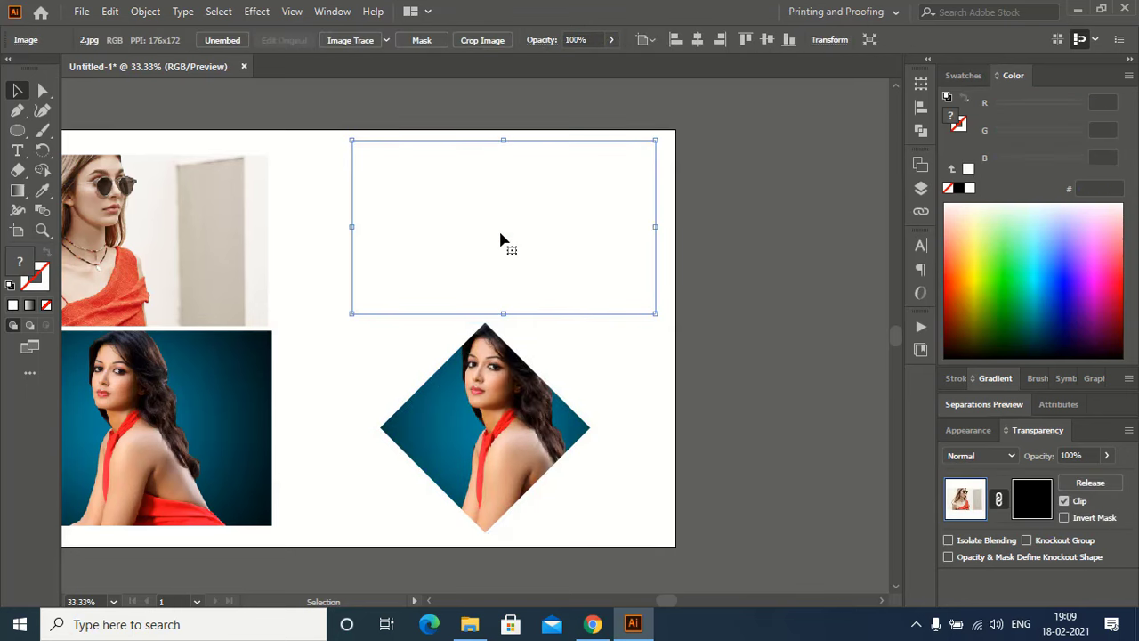
Step: Release the top copy's opacity mask and change the circle's fill to white
click(1090, 483)
click(779, 316)
click(451, 224)
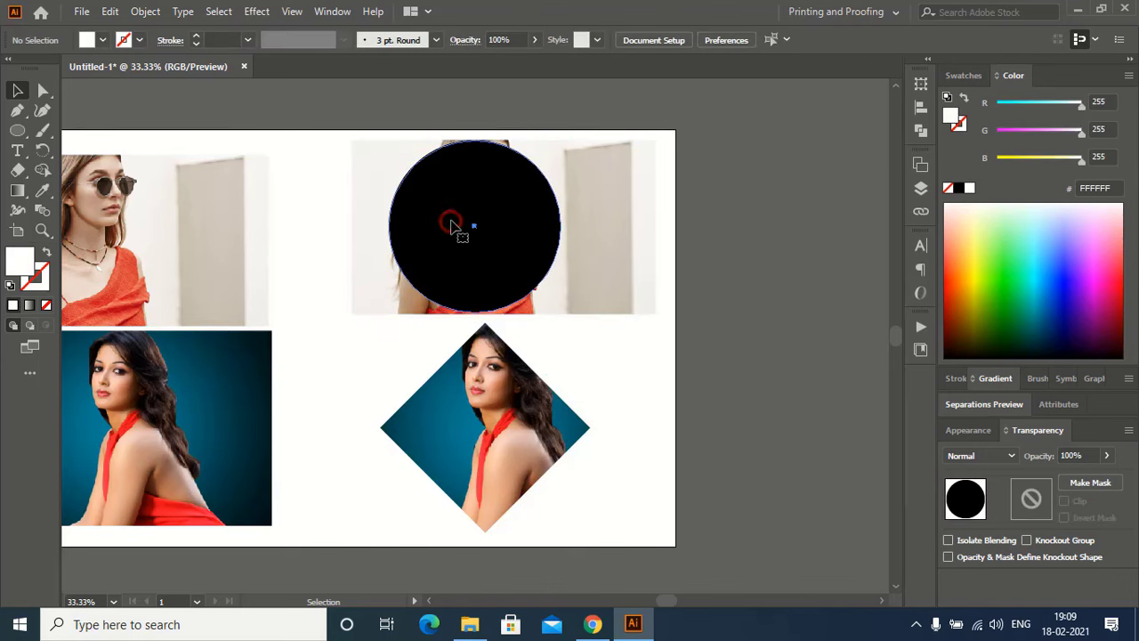
click(968, 188)
Step: Mask the sunglasses photo with the white circle and center the artwork in view
drag(697, 285, 406, 188)
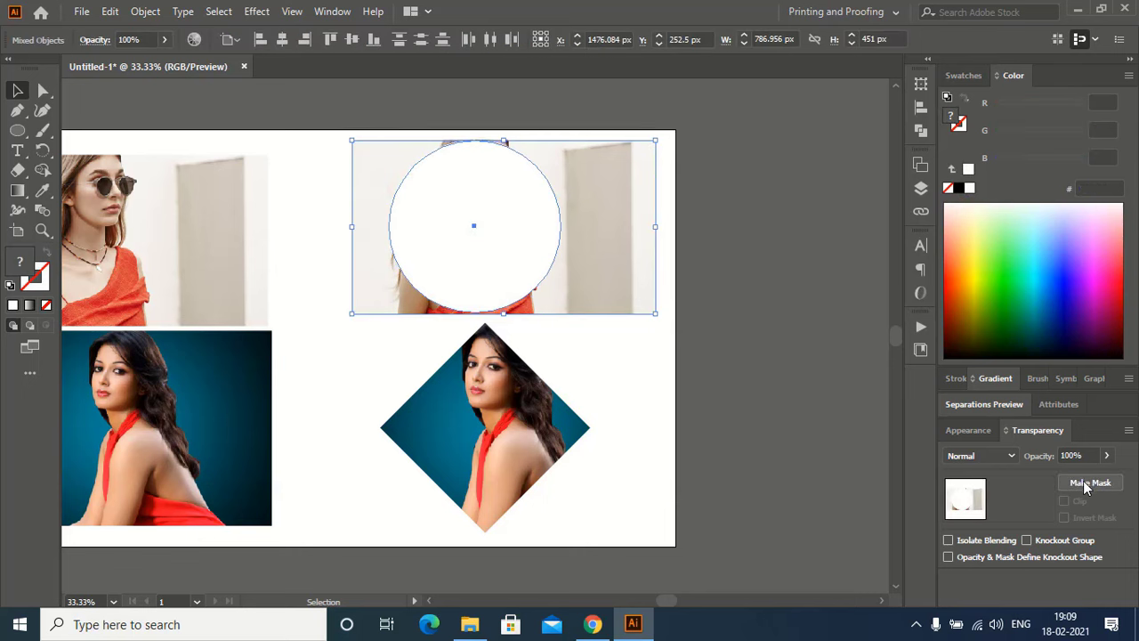
click(1090, 482)
click(746, 301)
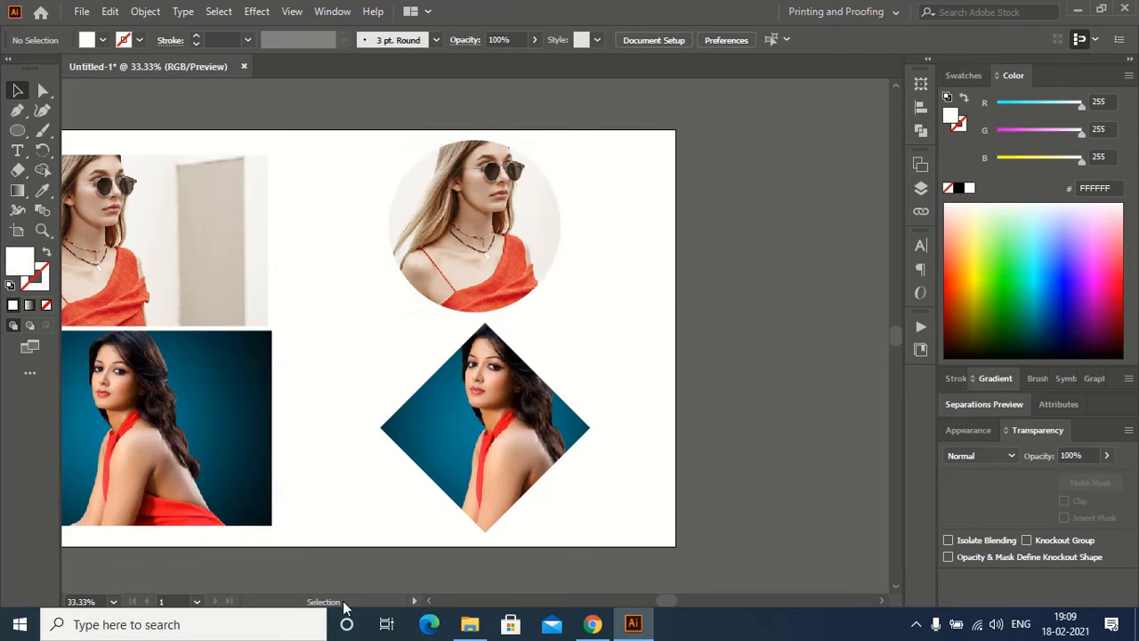
click(428, 602)
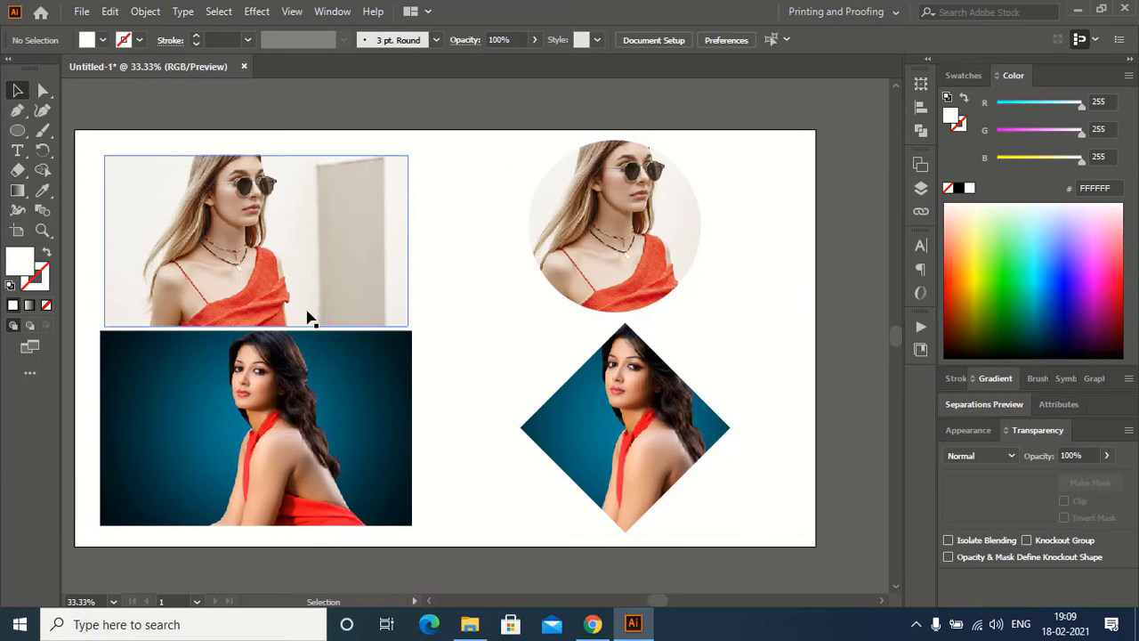